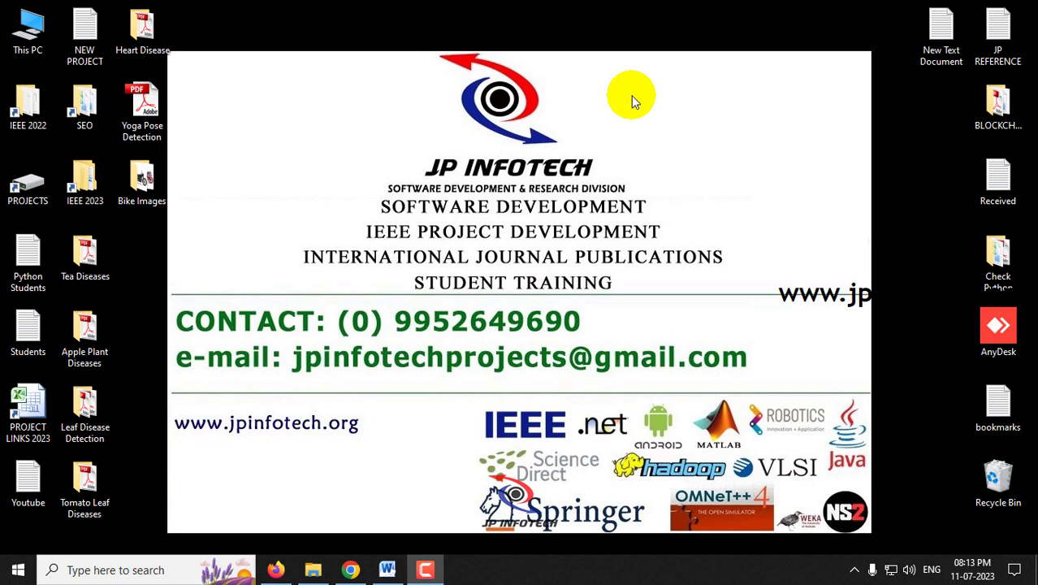
- Bring up the Bike Store Management System report and scroll to its System Architecture diagram on page 8
click(387, 569)
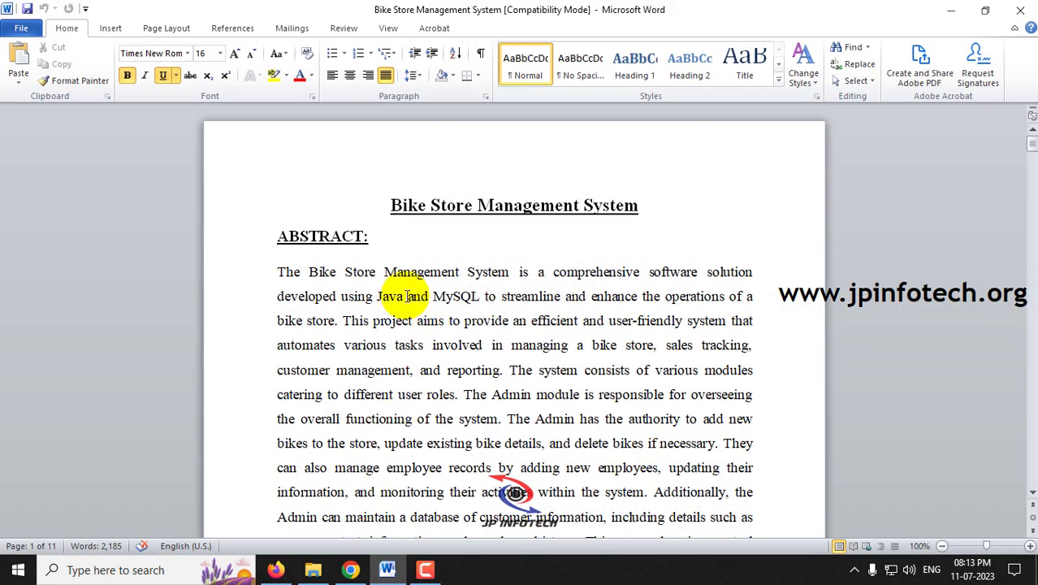
drag(388, 205, 617, 208)
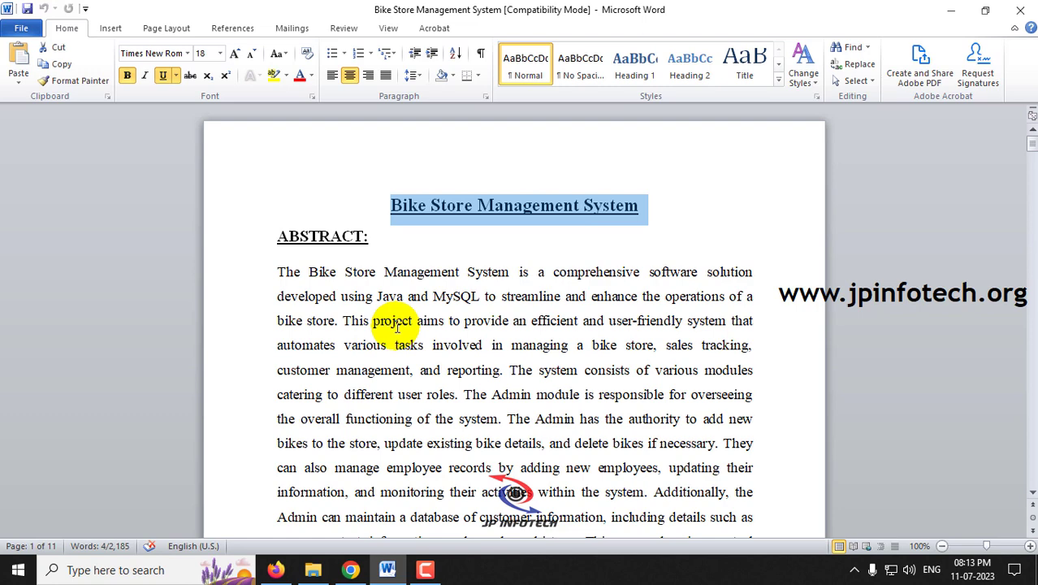
scroll(397, 327, down, 3)
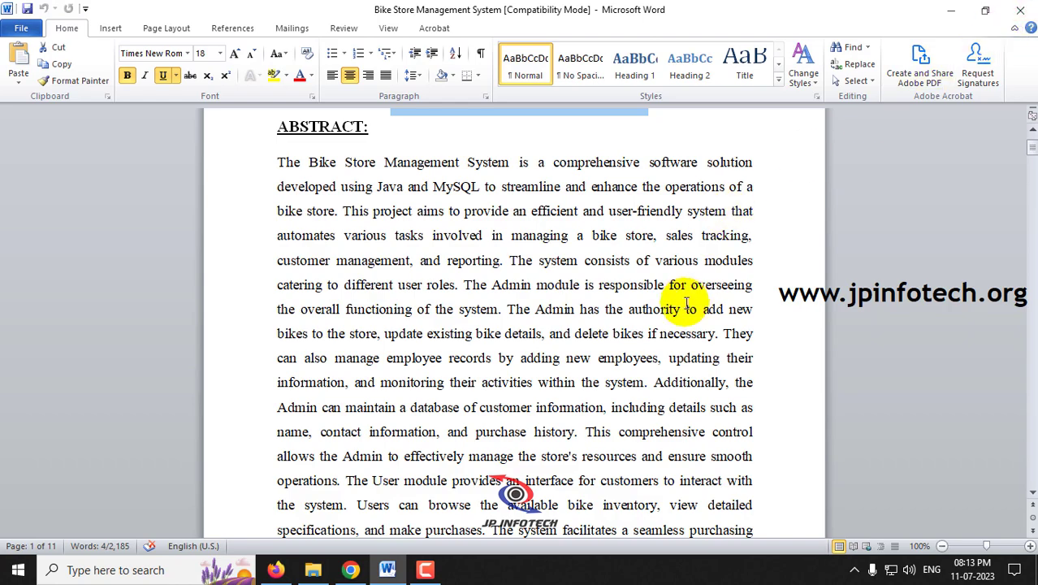
scroll(686, 303, down, 1)
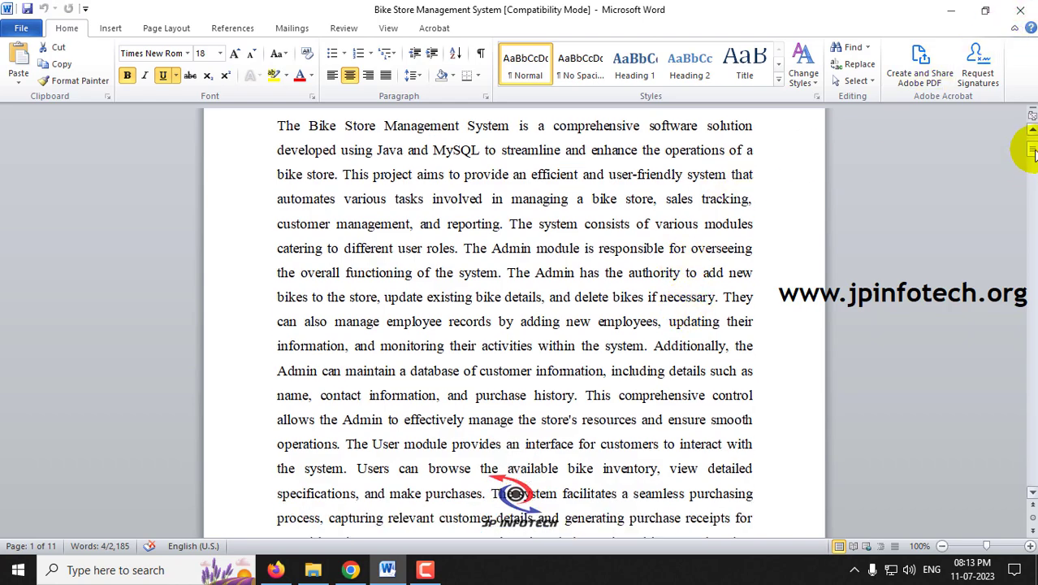
drag(1032, 153, 1032, 376)
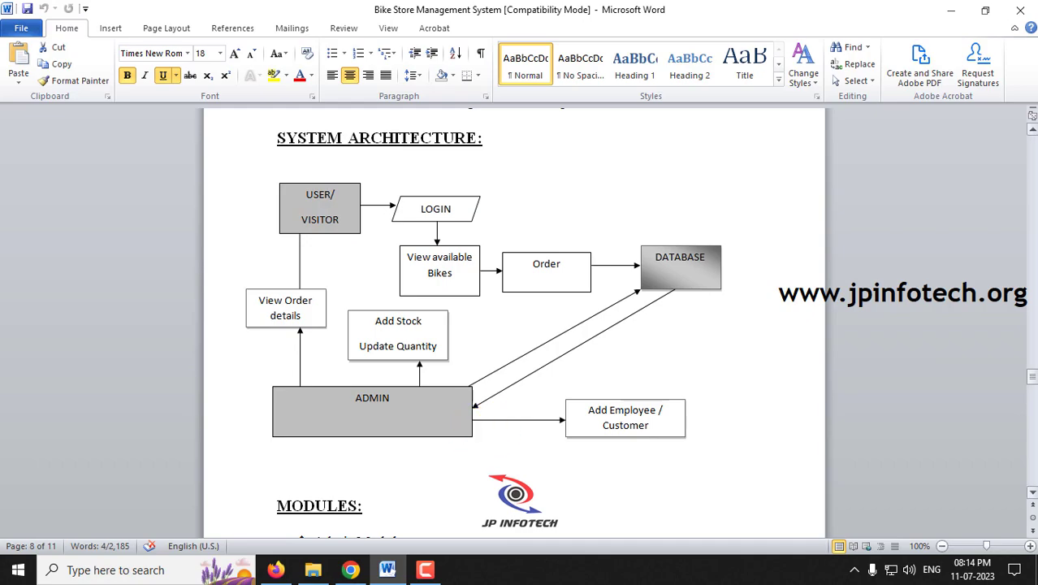
- Scroll through the Existing System section, selecting its headings including Disadvantages of Existing System
drag(1029, 374, 1024, 199)
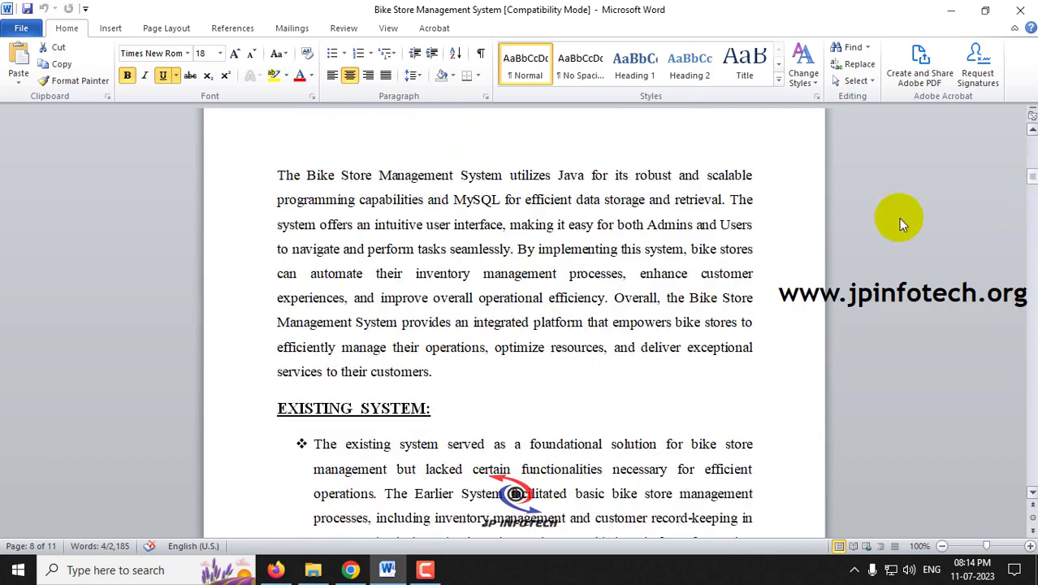
scroll(730, 232, down, 2)
drag(276, 261, 425, 261)
scroll(502, 316, down, 5)
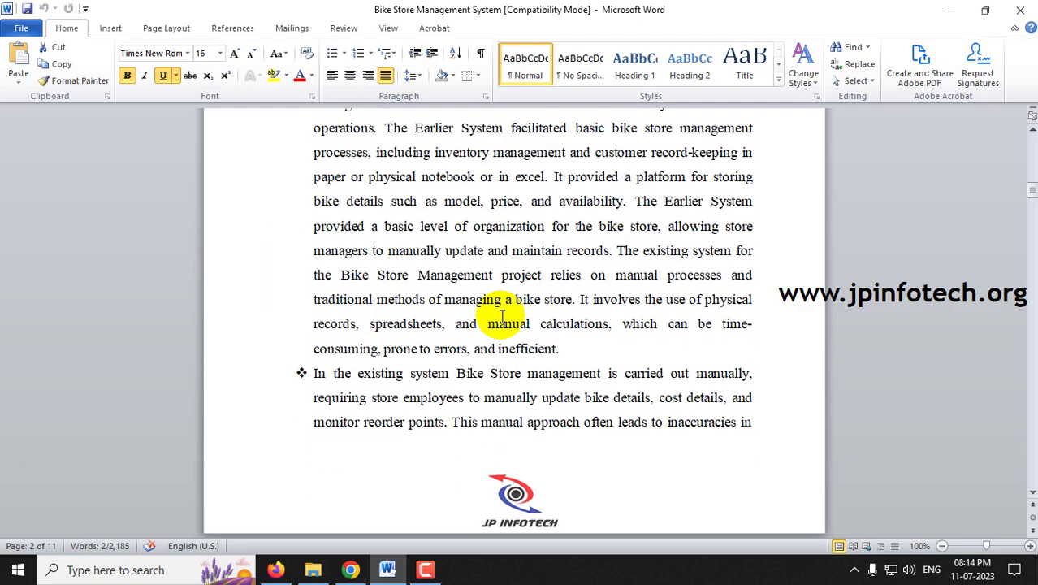
scroll(496, 317, down, 10)
click(249, 191)
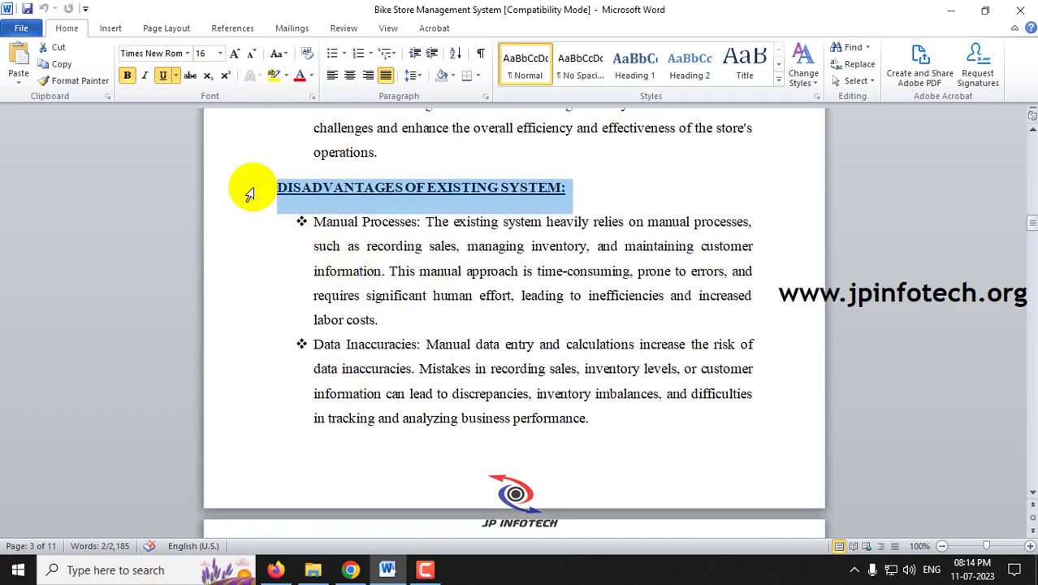
- Review the Proposed System and Advantages headings, then close the Word report
scroll(523, 274, down, 15)
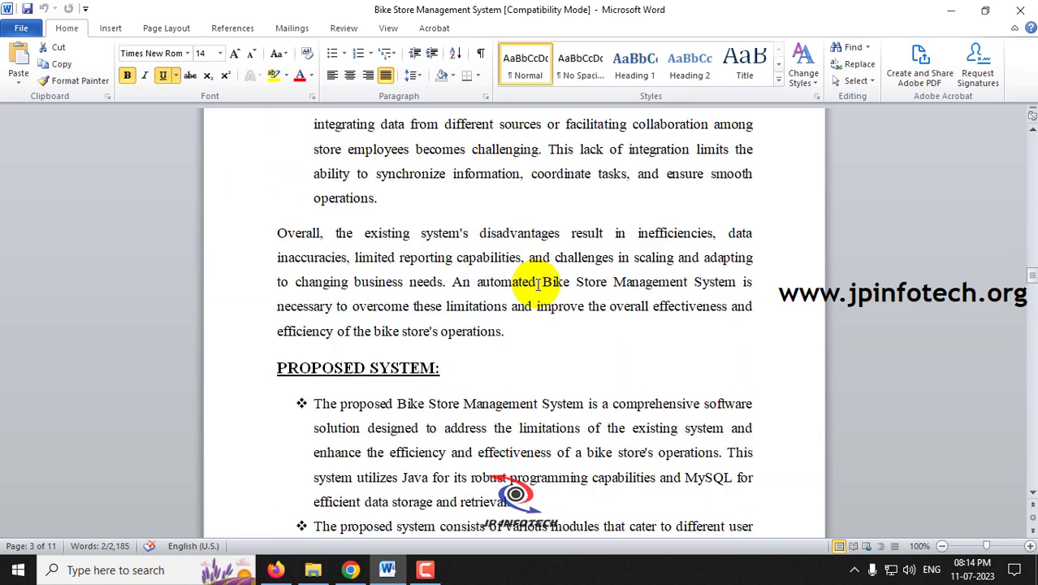
scroll(406, 260, down, 3)
drag(272, 149, 417, 148)
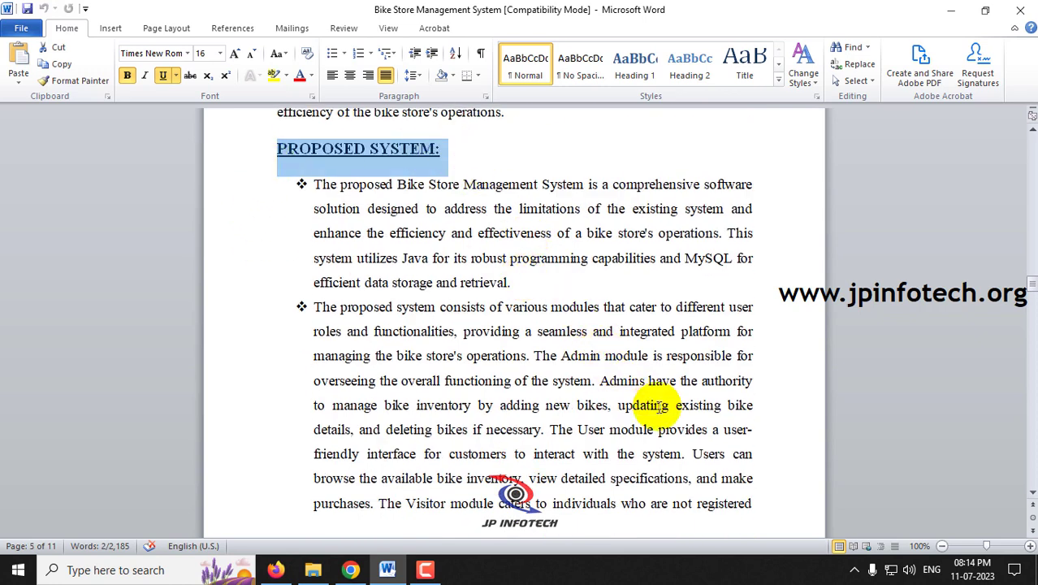
scroll(656, 408, down, 9)
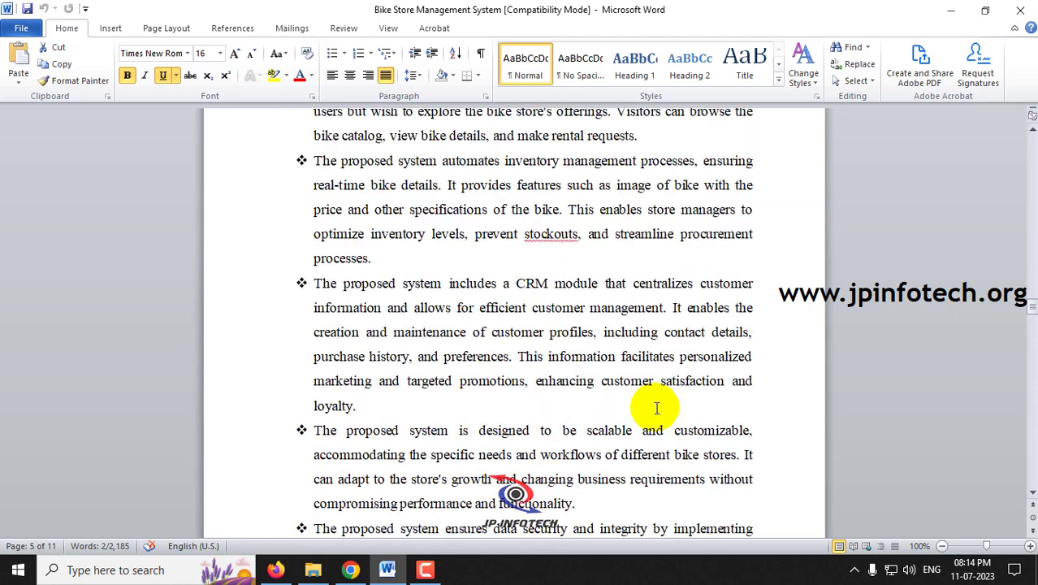
drag(261, 370, 505, 370)
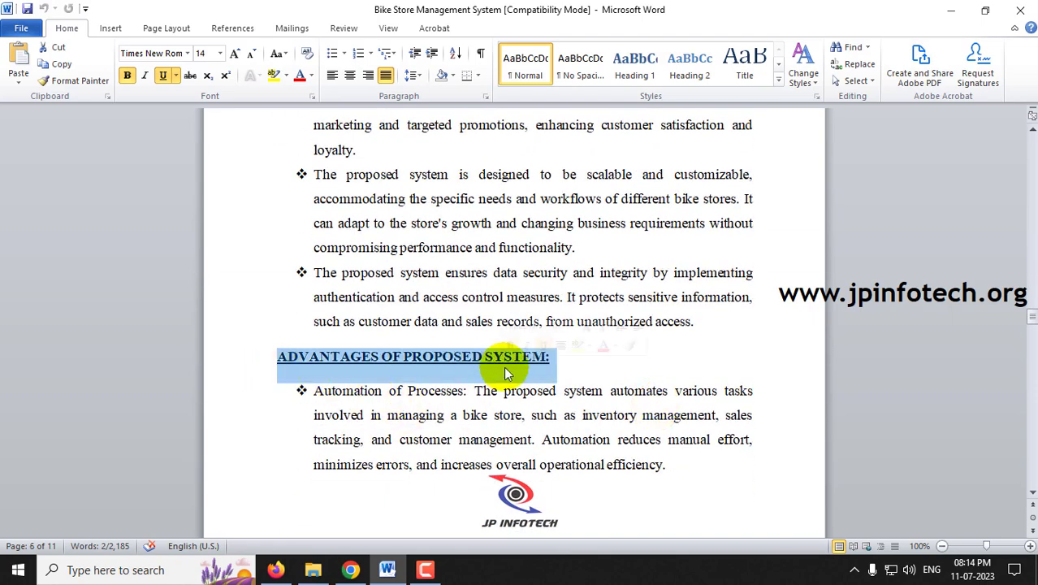
scroll(668, 399, down, 12)
scroll(670, 403, down, 10)
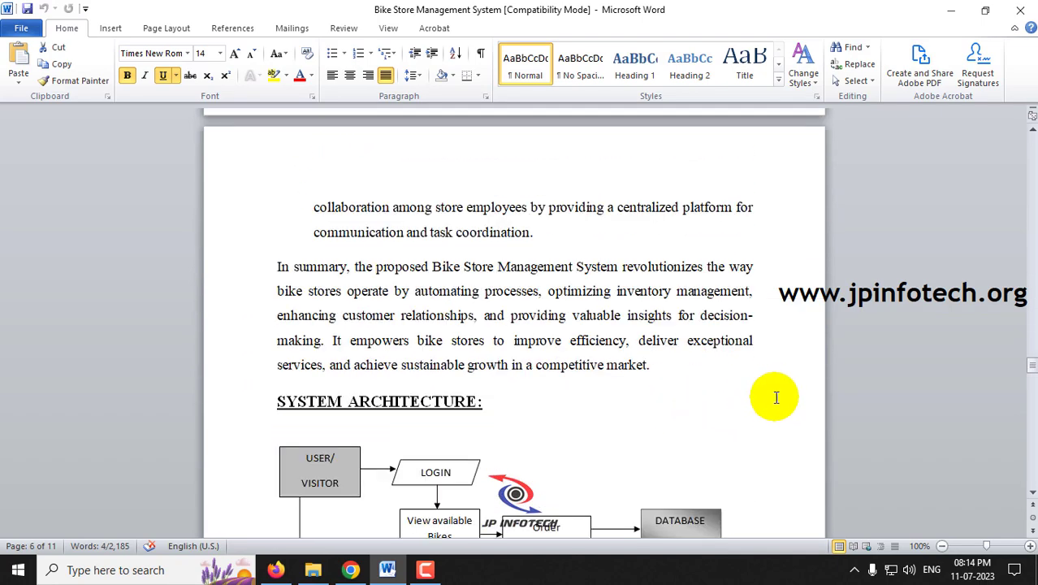
scroll(1019, 324, down, 7)
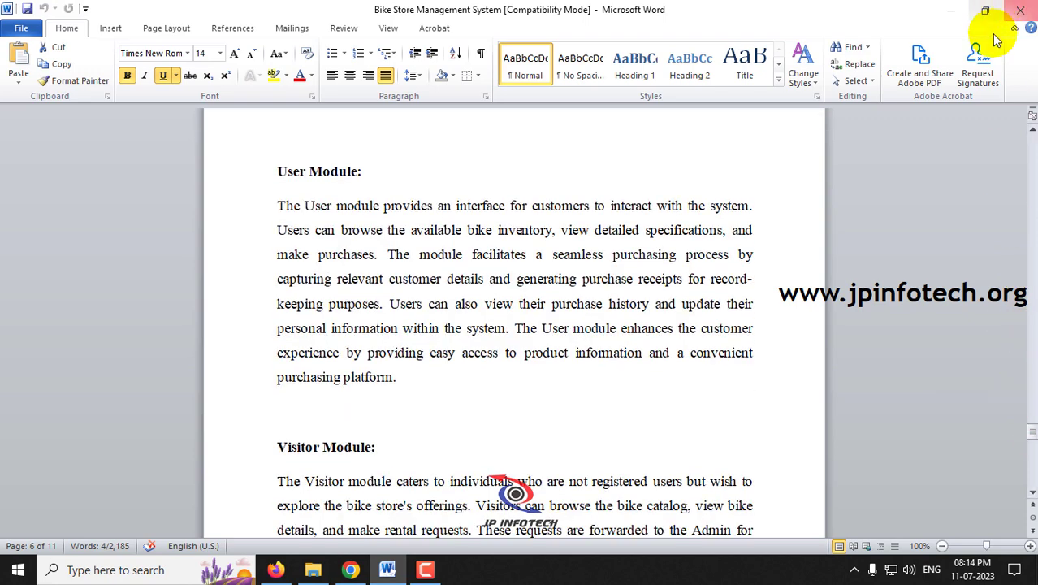
click(1020, 9)
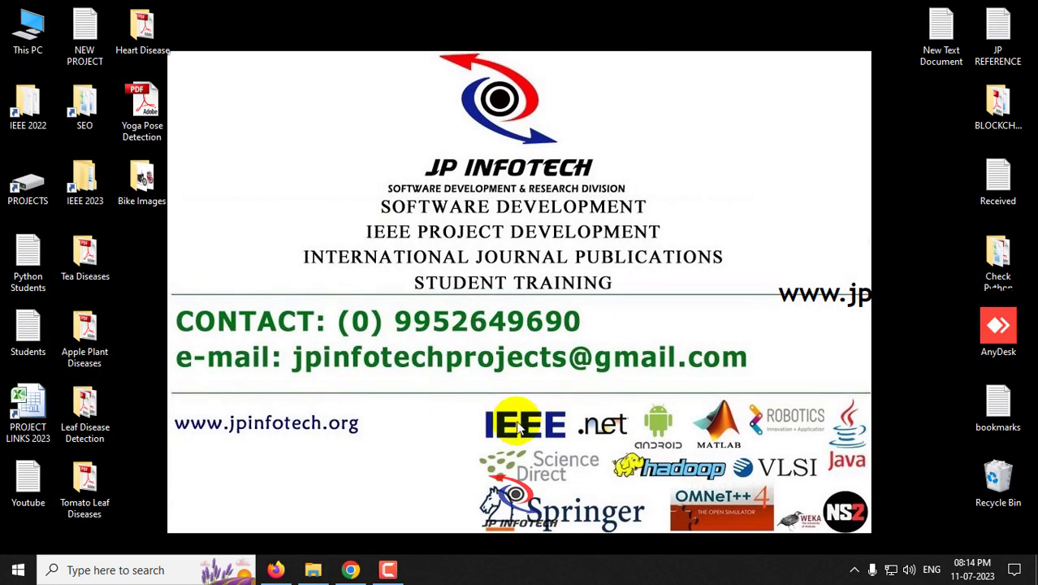
- Launch NetBeans IDE 8.2 and browse up to the project's parent folder in Open Project
click(18, 569)
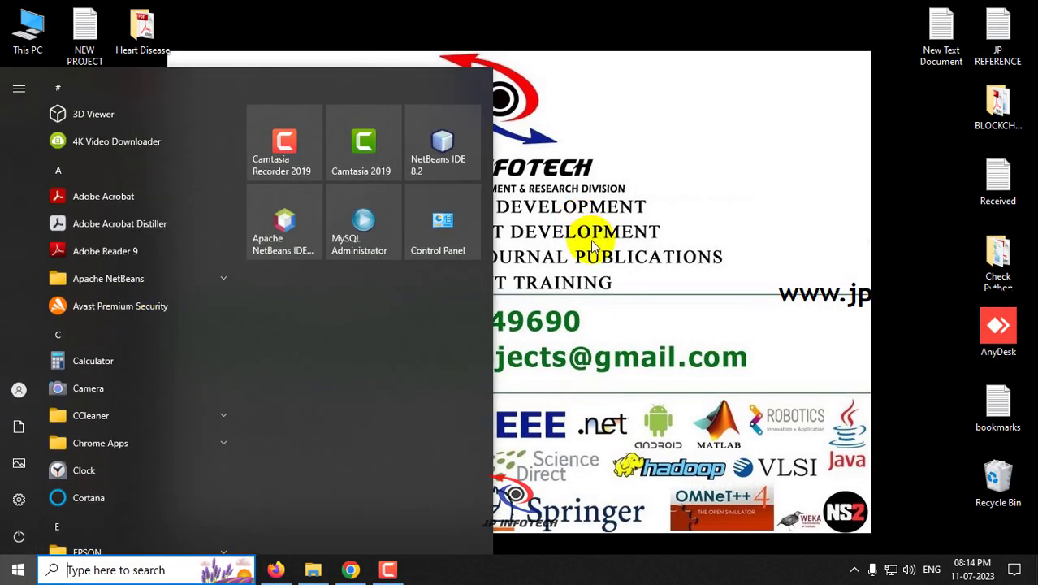
click(455, 156)
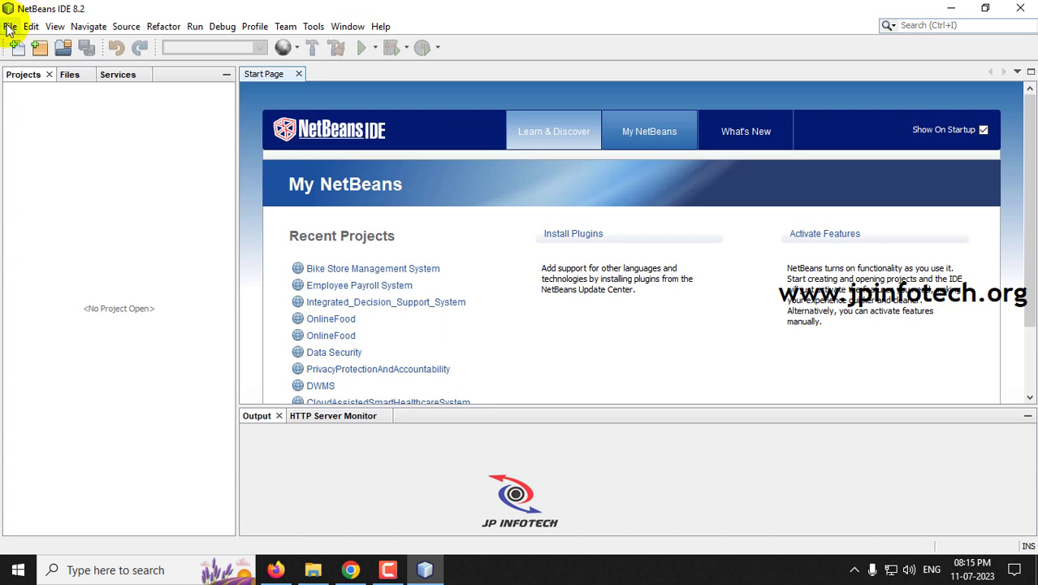
click(10, 28)
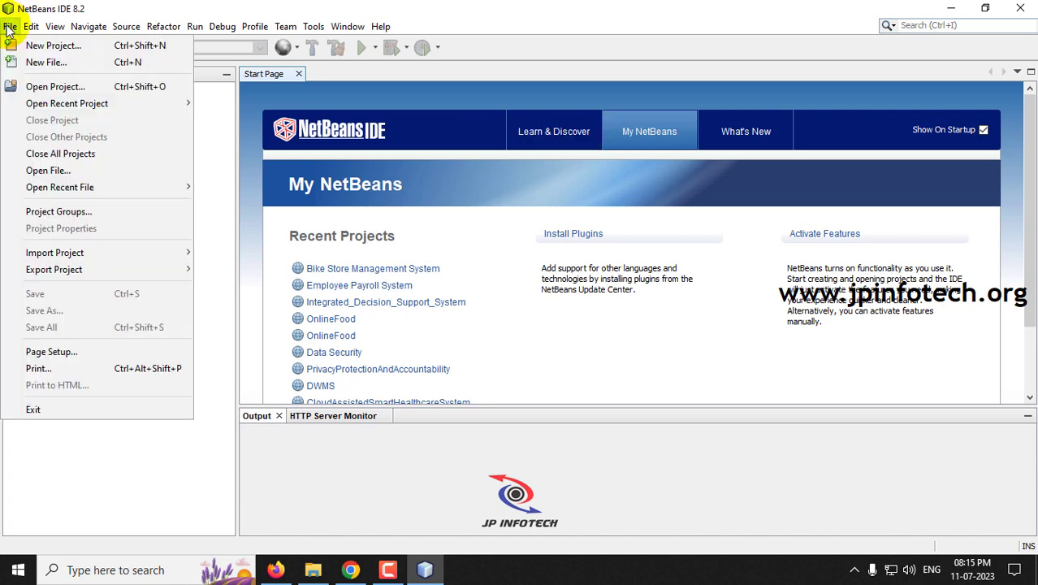
click(34, 88)
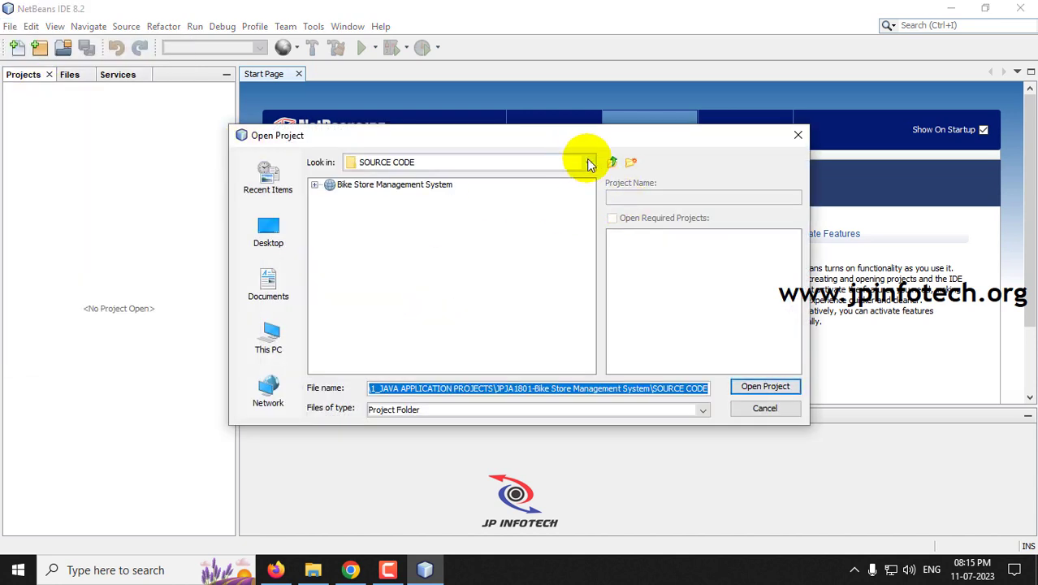
click(612, 161)
click(612, 161)
- Load the Bike Store Management System project from SOURCE CODE, then minimize NetBeans
click(314, 222)
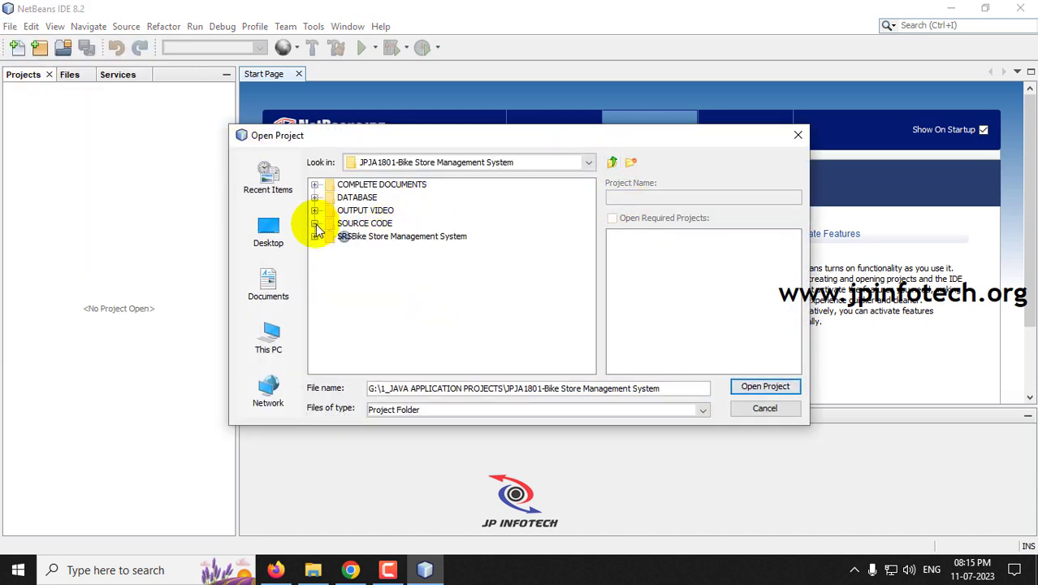
click(381, 238)
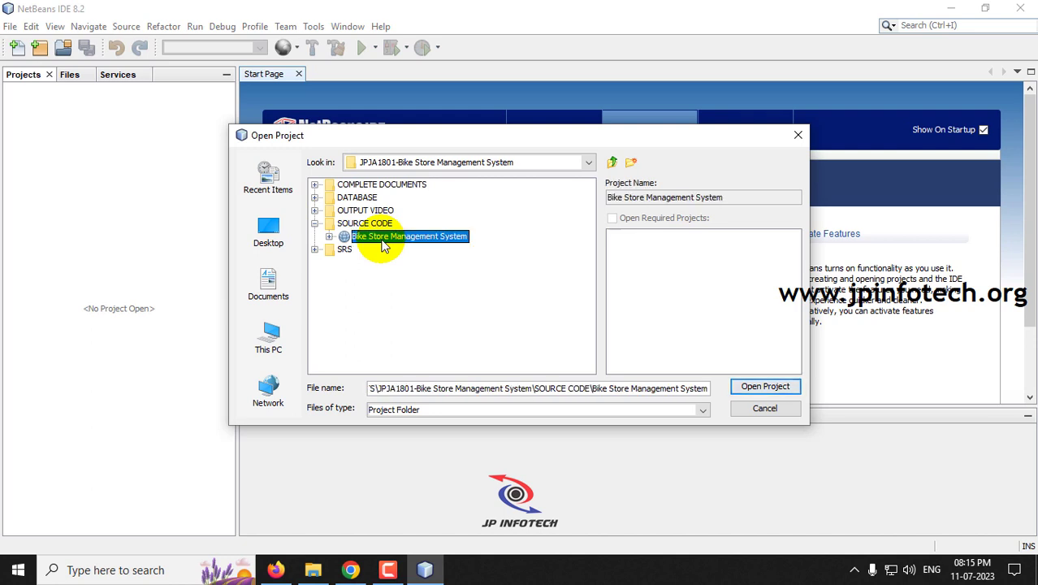
click(768, 387)
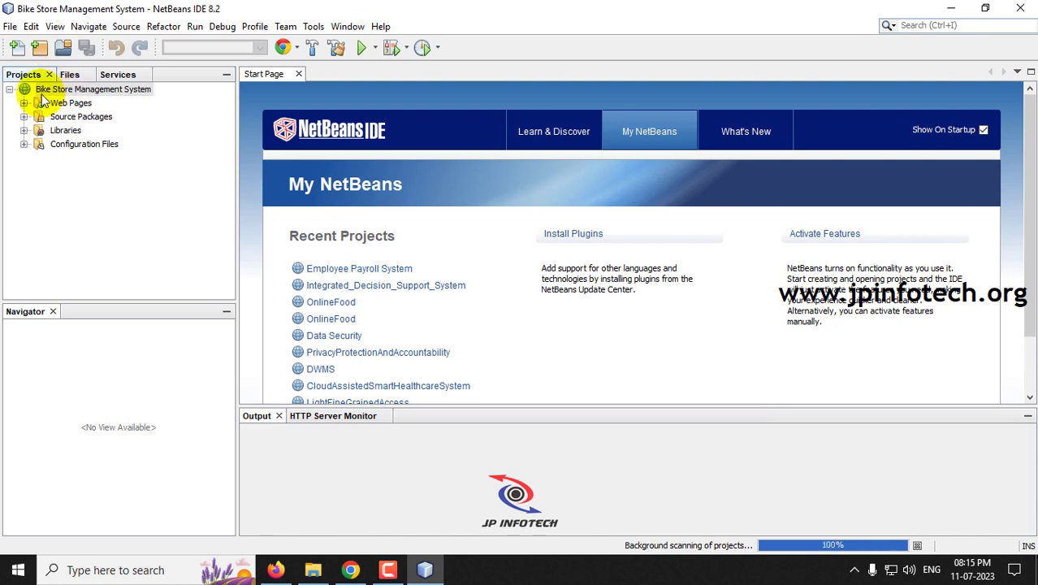
click(951, 8)
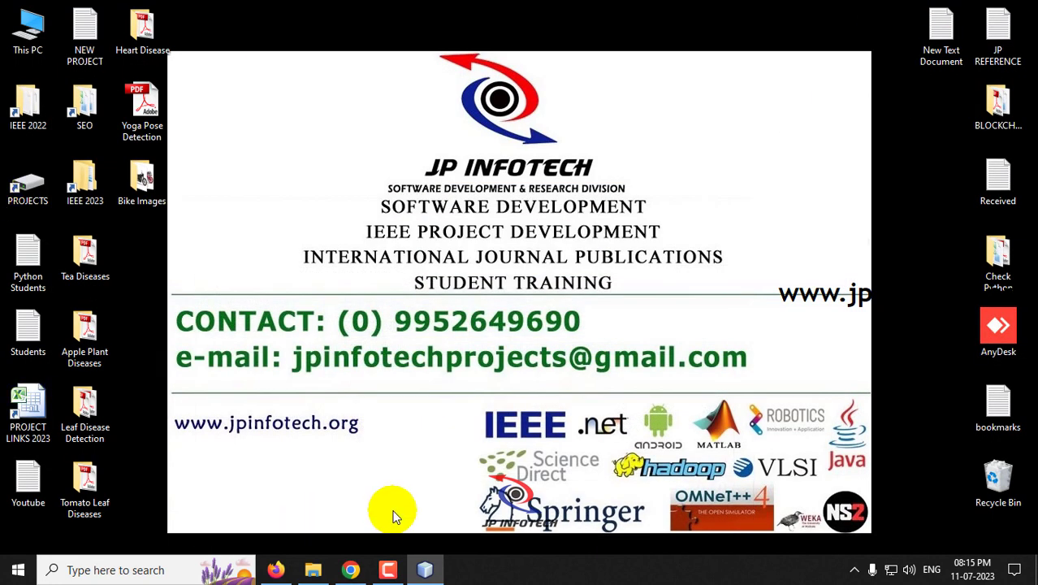
- Launch MySQL Administrator and log in to the local server with the account password
click(18, 569)
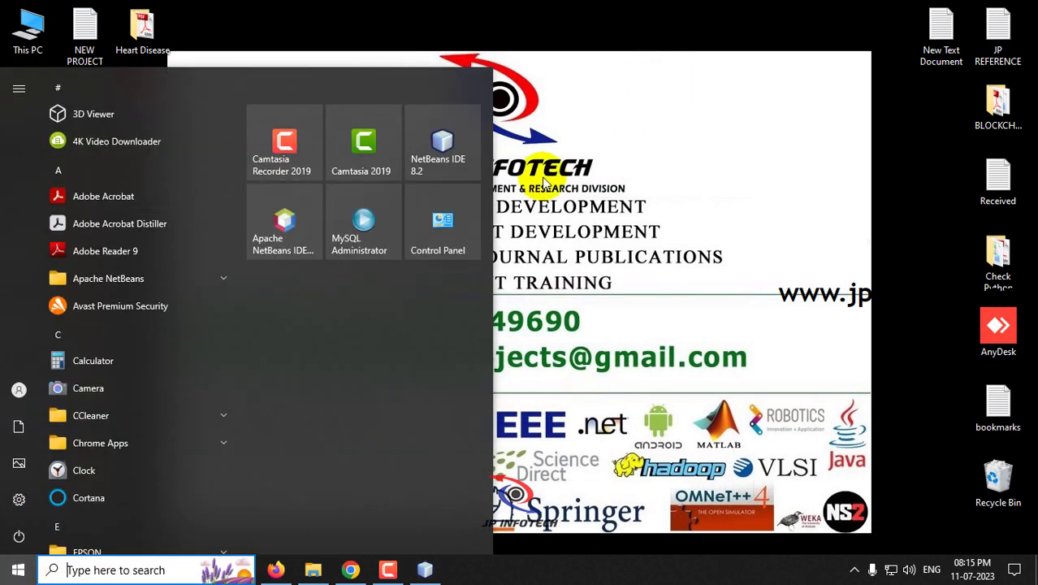
click(387, 231)
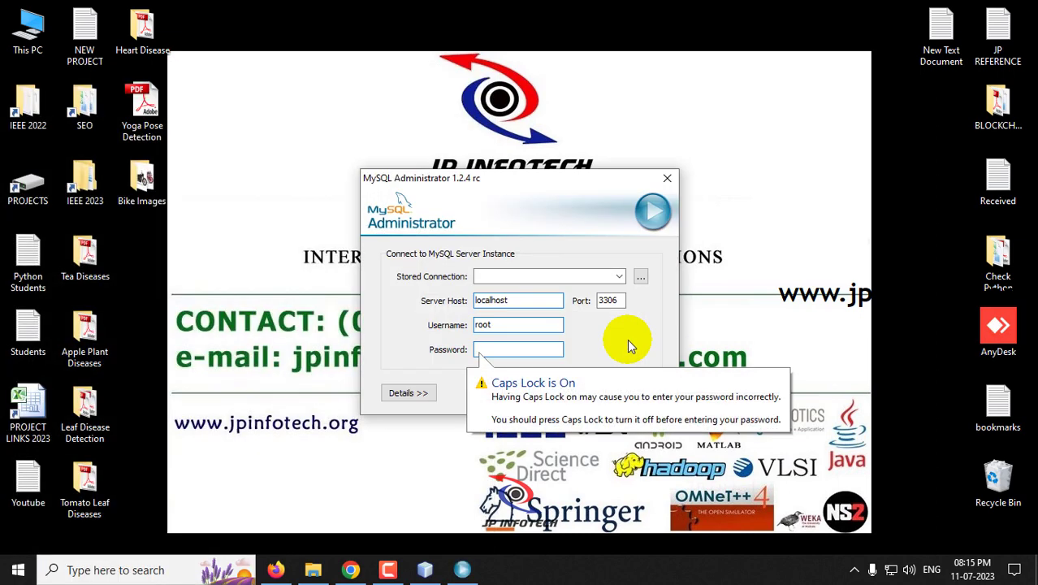
key(Caps_Lock)
text(roo)
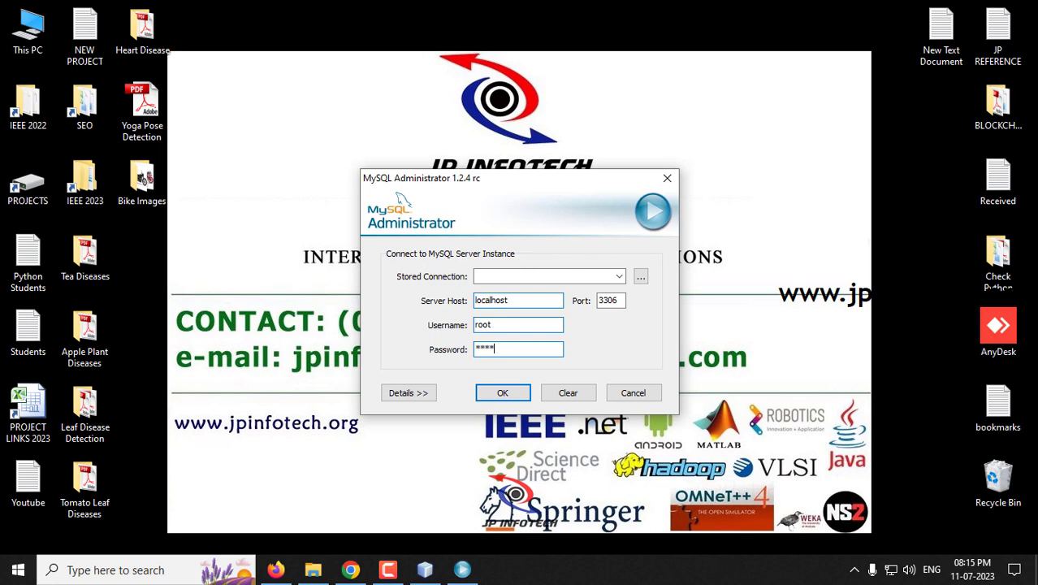
text(t)
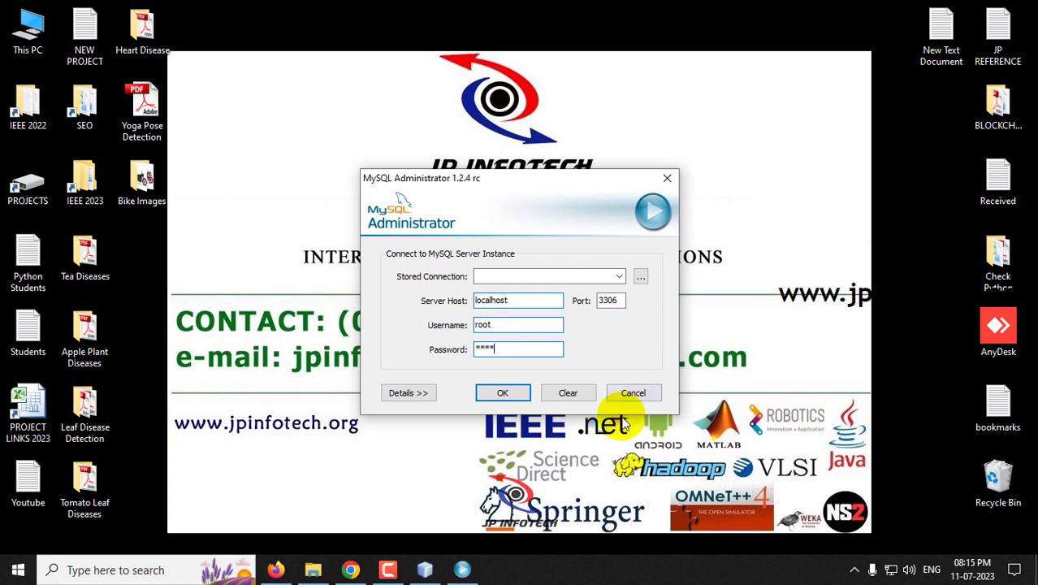
click(503, 392)
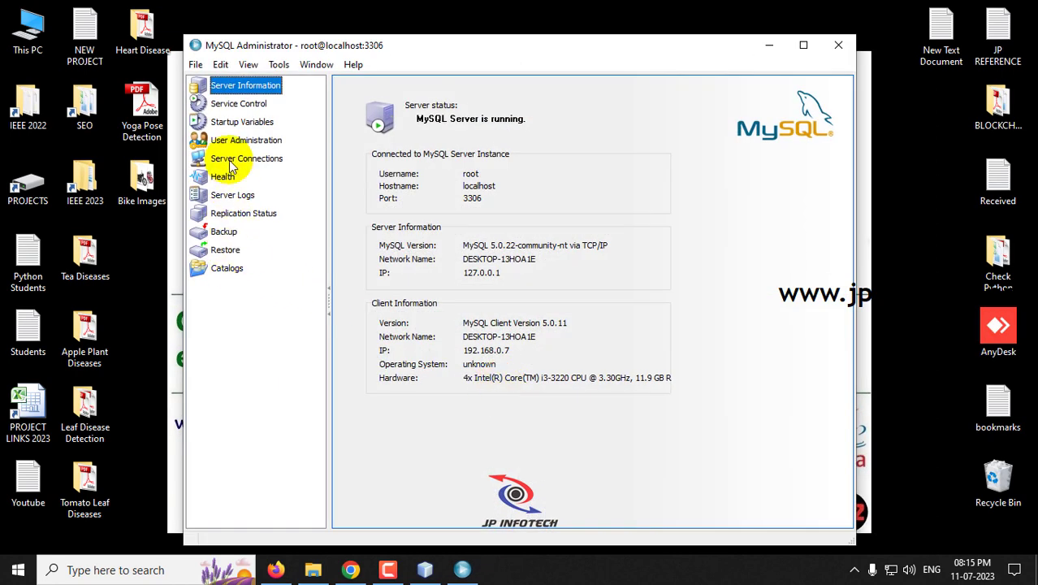
- Restore the project's SQL backup from the DATABASE folder, then close MySQL Administrator
click(226, 251)
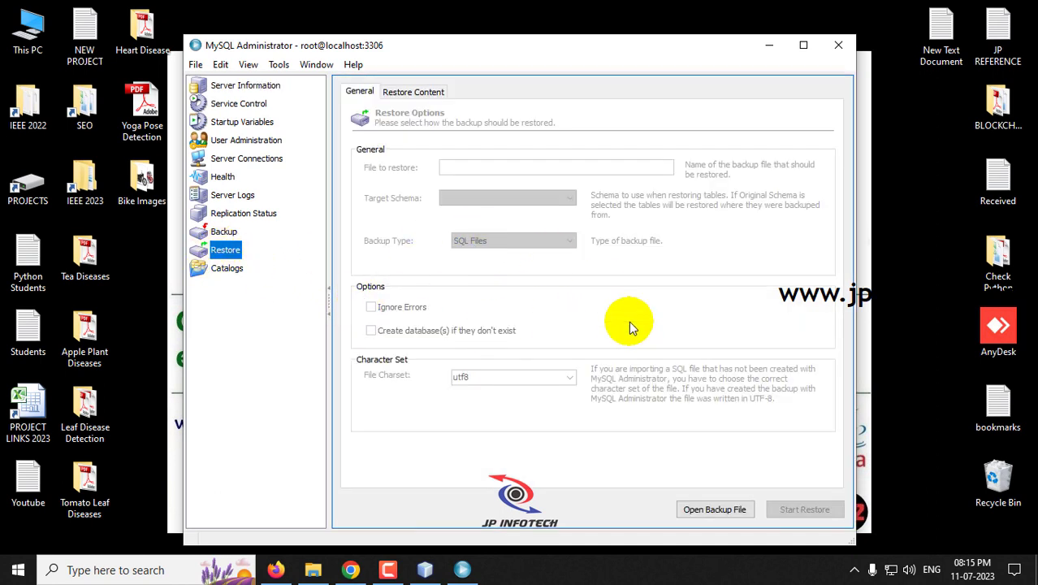
click(727, 516)
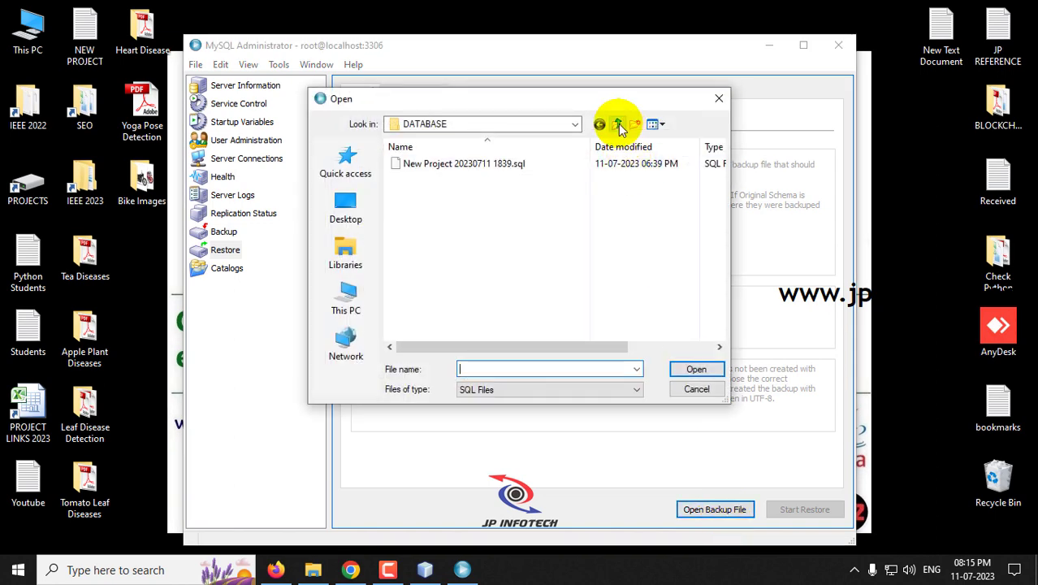
click(617, 124)
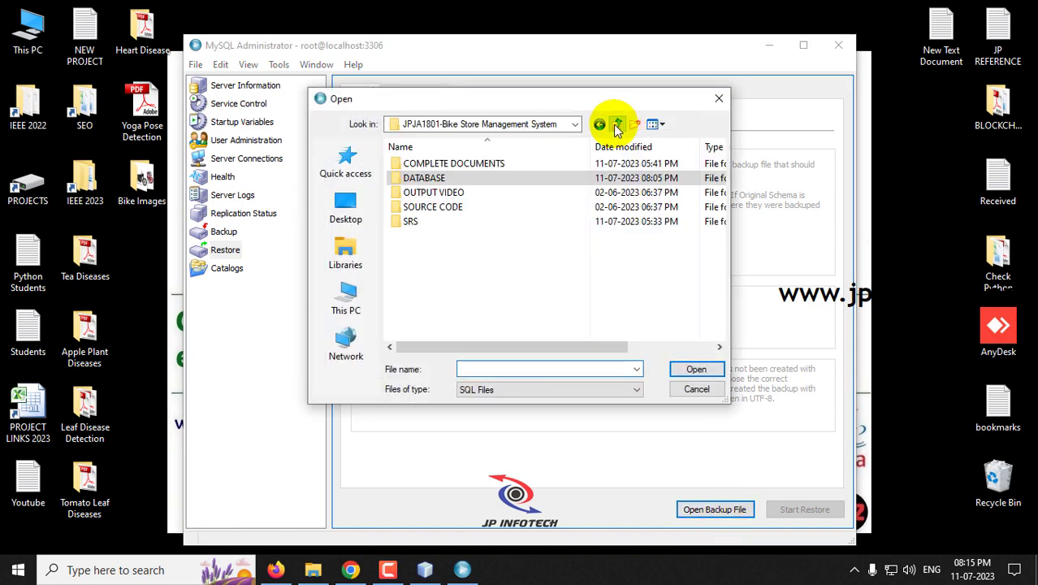
double_click(410, 181)
click(421, 164)
double_click(421, 165)
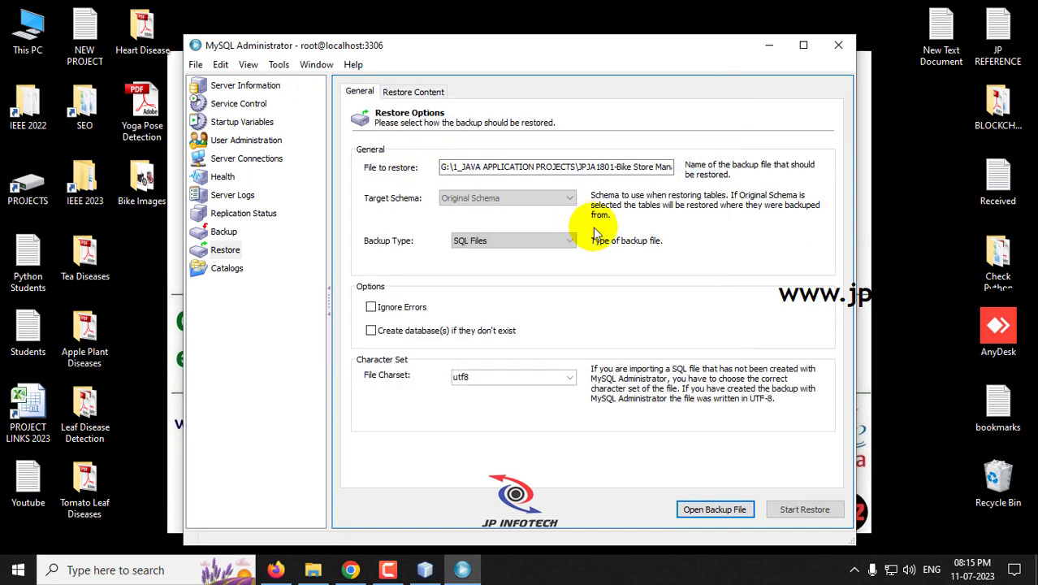
click(781, 509)
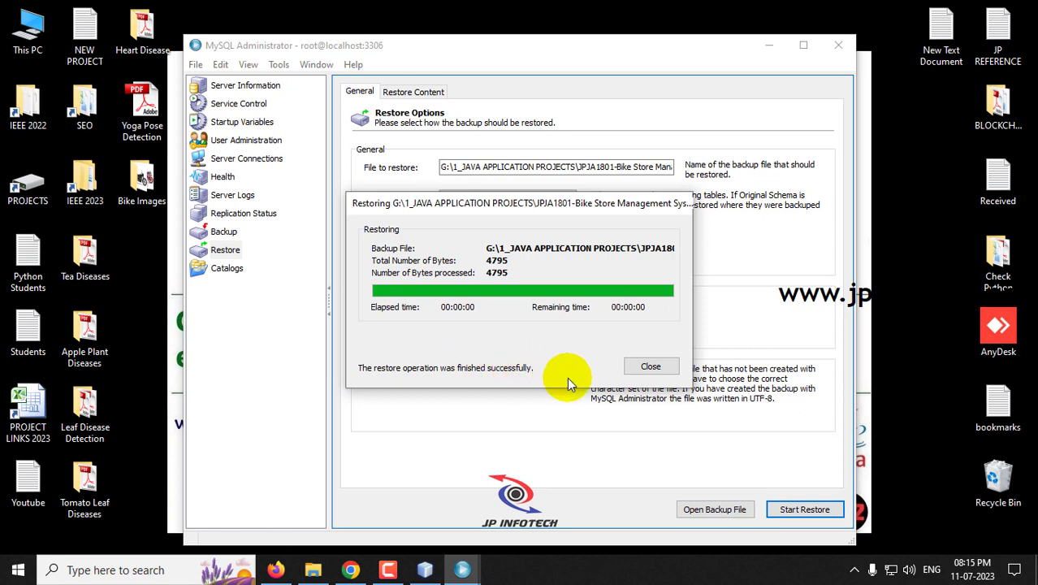
click(662, 375)
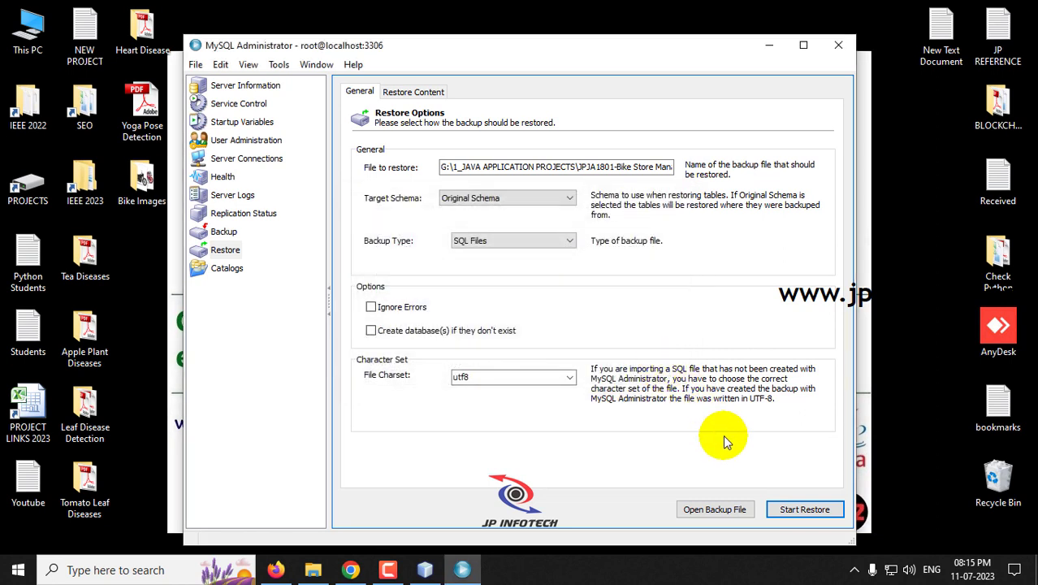
click(836, 47)
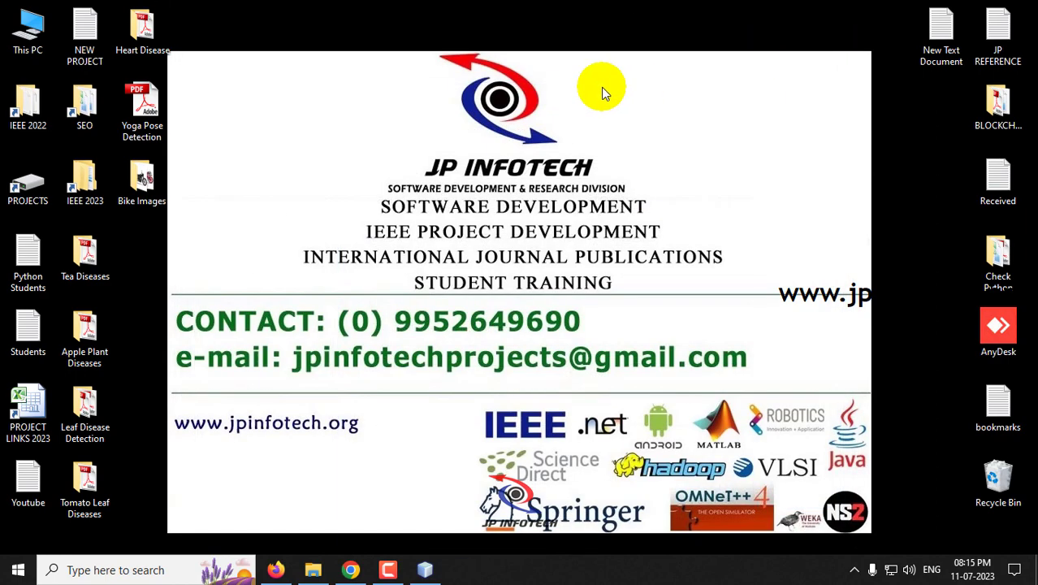
- Run the Bike Store Management System project from the NetBeans Projects panel
click(424, 569)
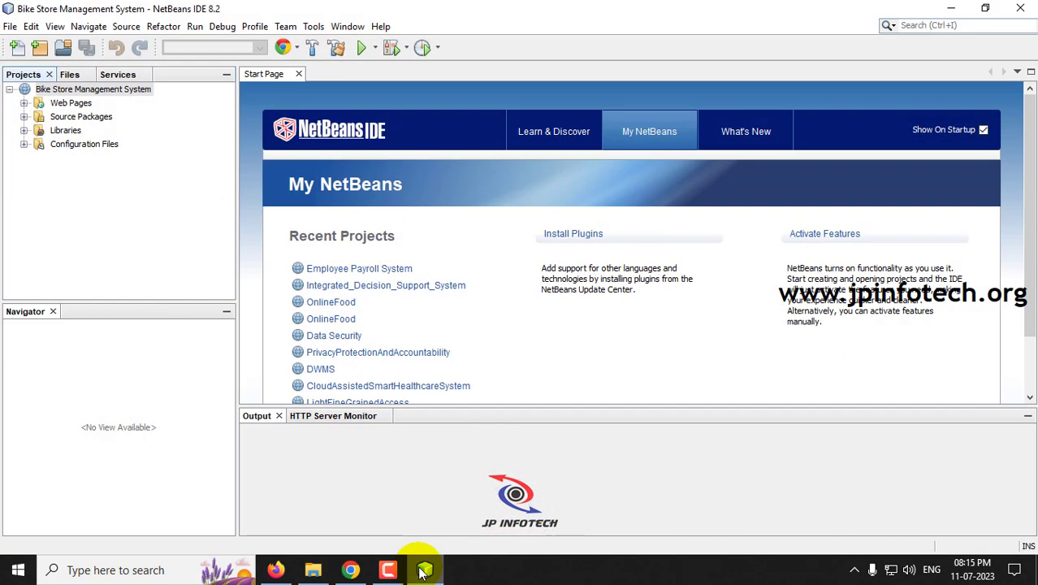
click(73, 89)
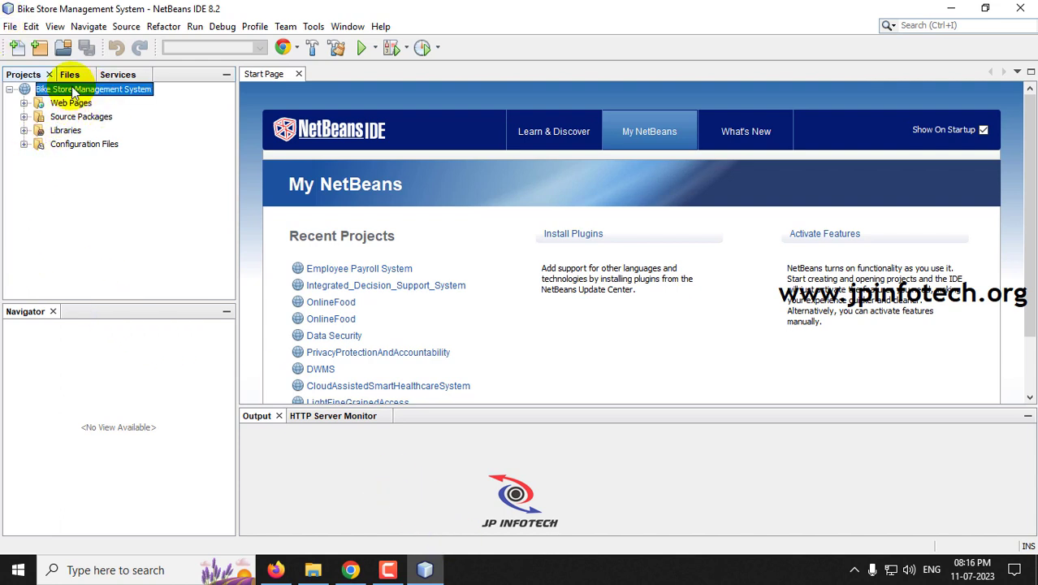
right_click(73, 91)
click(117, 200)
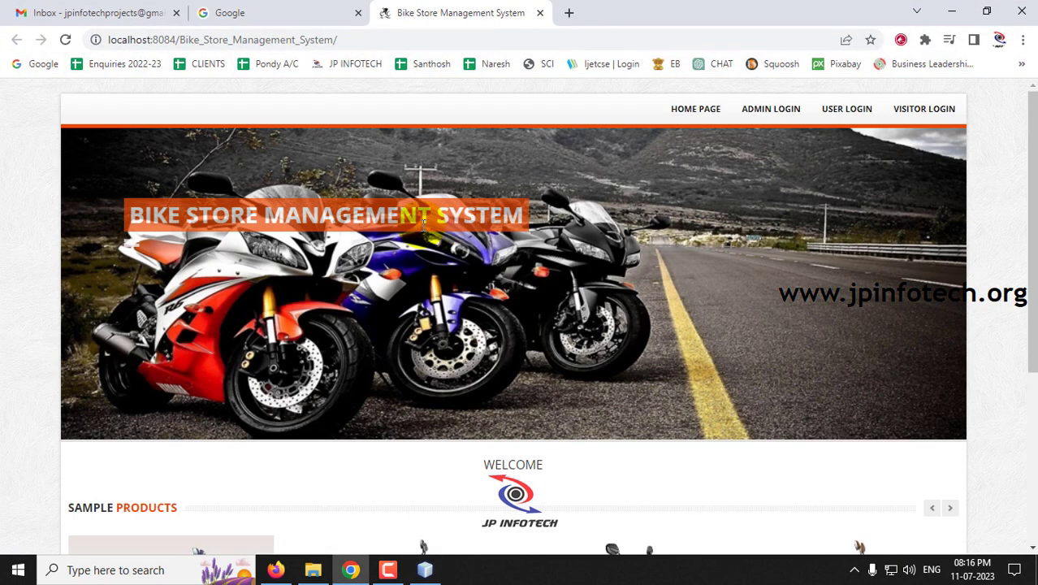
scroll(479, 228, down, 3)
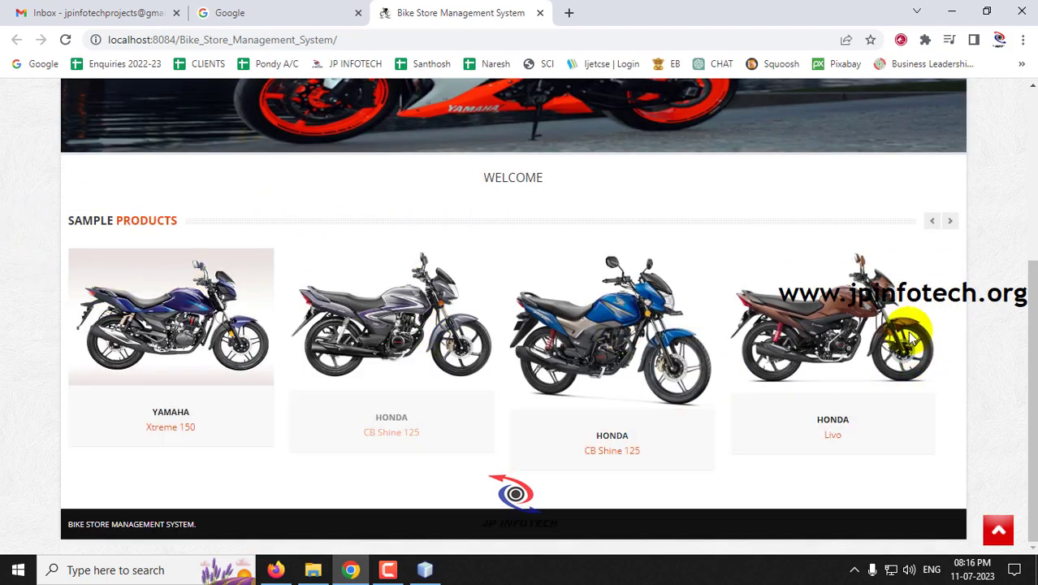
click(949, 220)
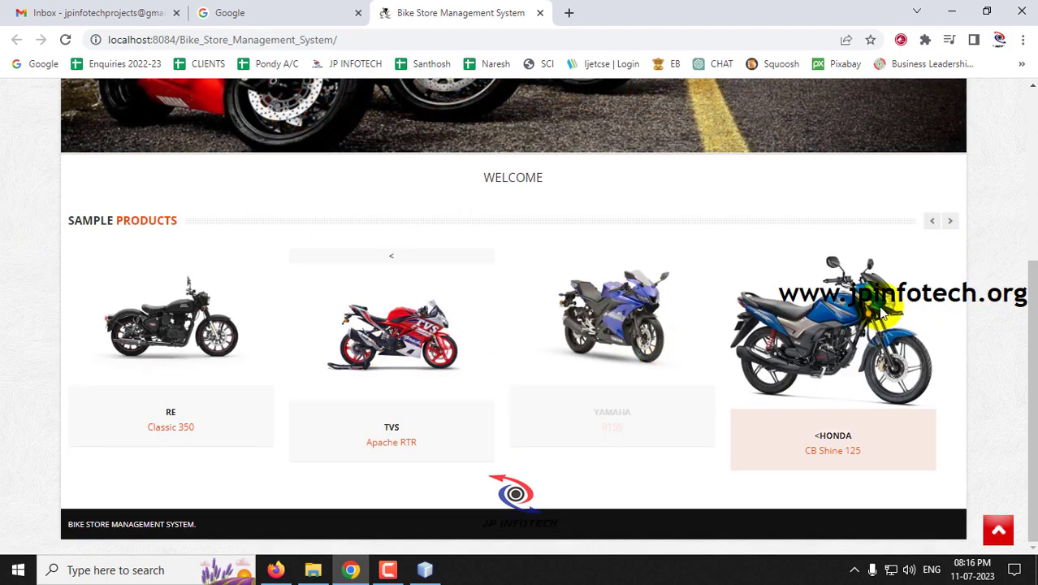
scroll(881, 313, up, 3)
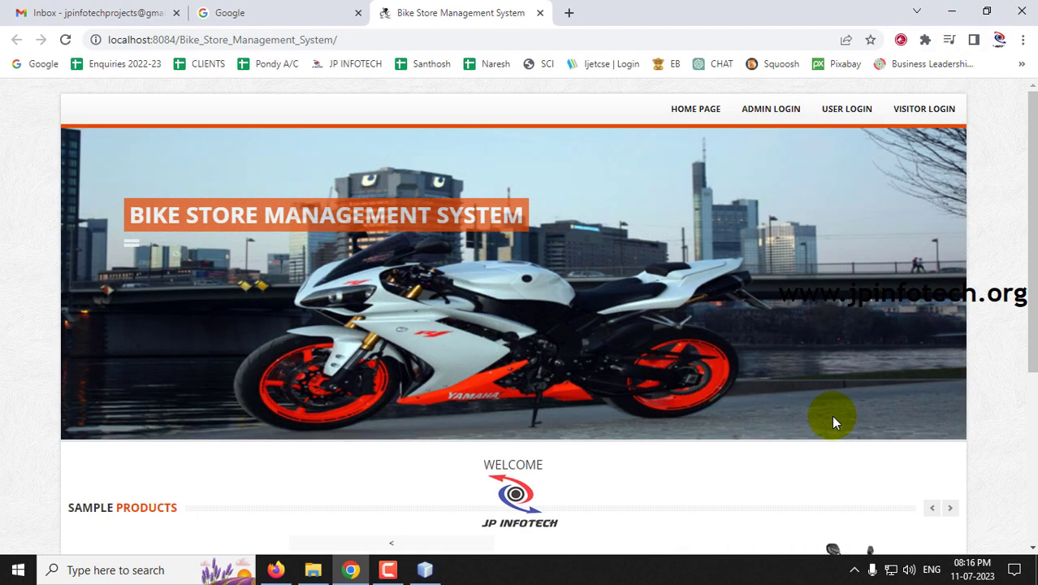
mouse_move(860, 114)
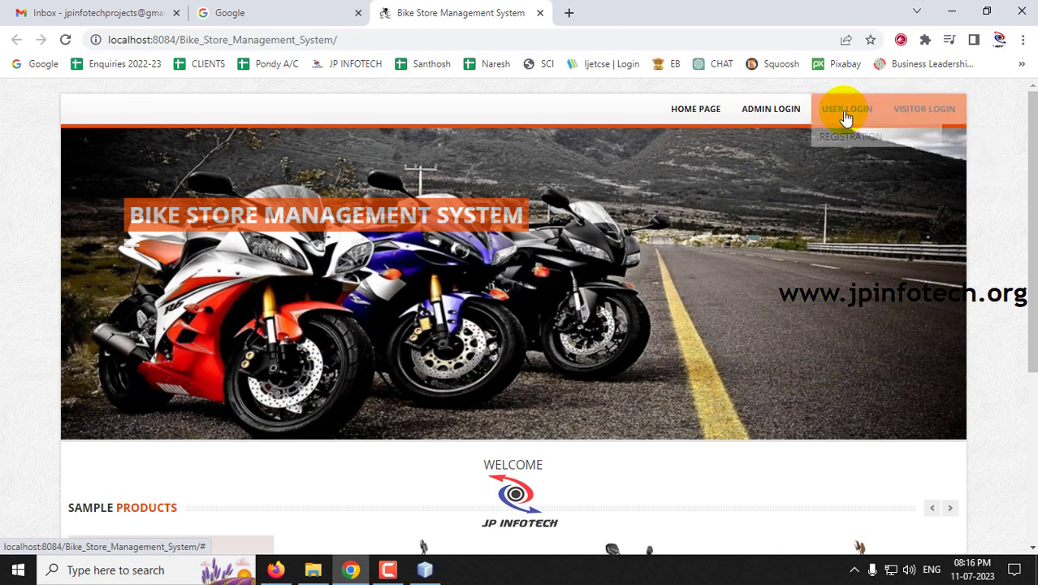
mouse_move(763, 118)
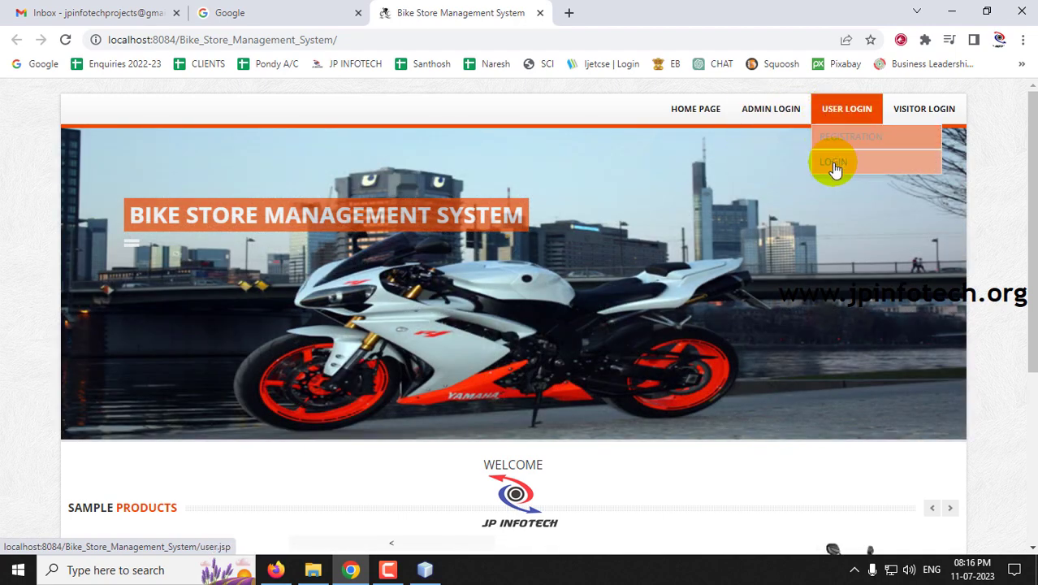
mouse_move(915, 143)
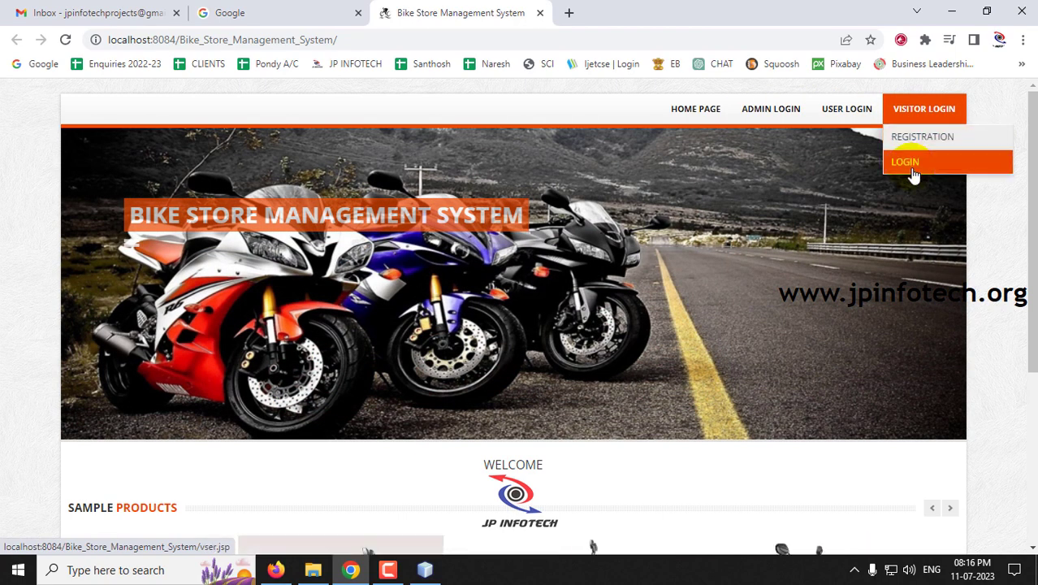
mouse_move(770, 118)
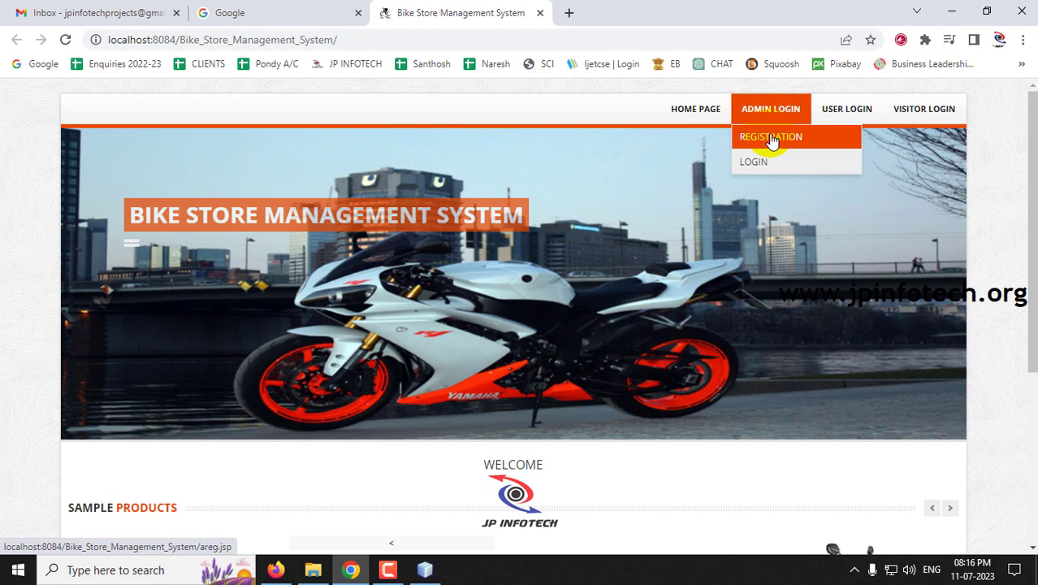
- On the Admin Registration page, enter the admin's name, password and e-mail address
click(771, 142)
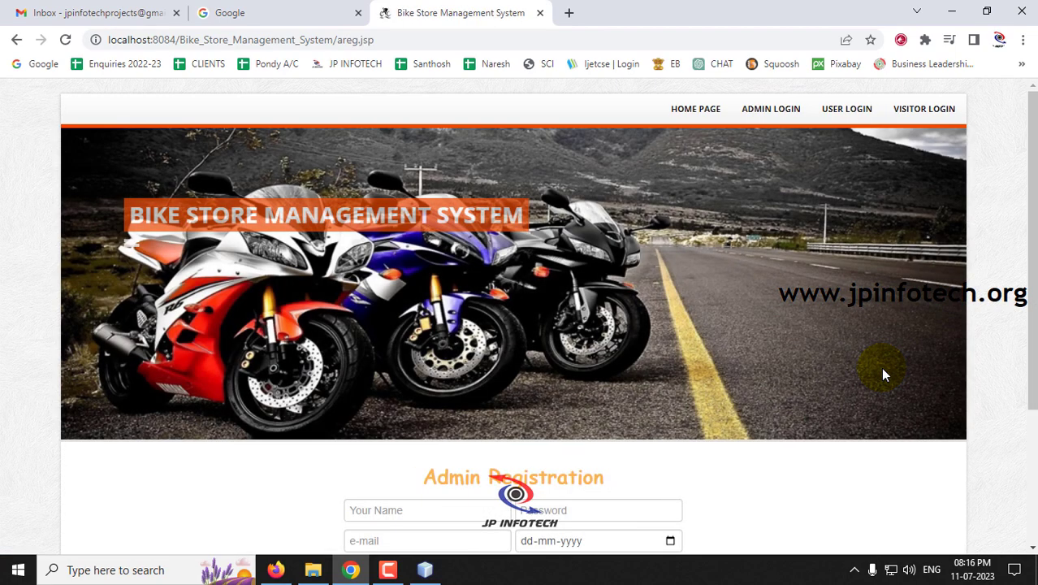
scroll(884, 373, down, 3)
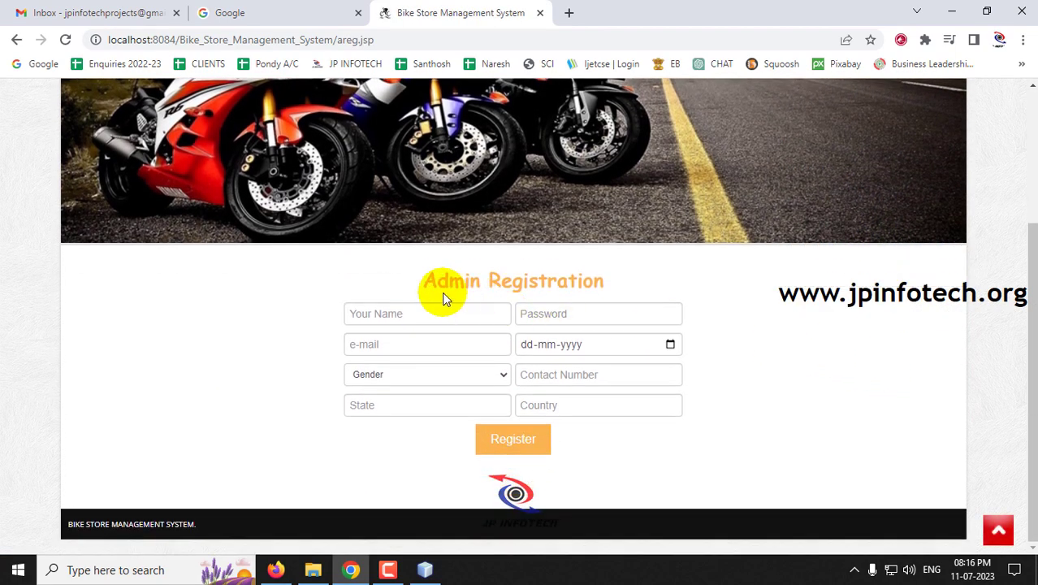
drag(424, 281, 621, 282)
click(426, 319)
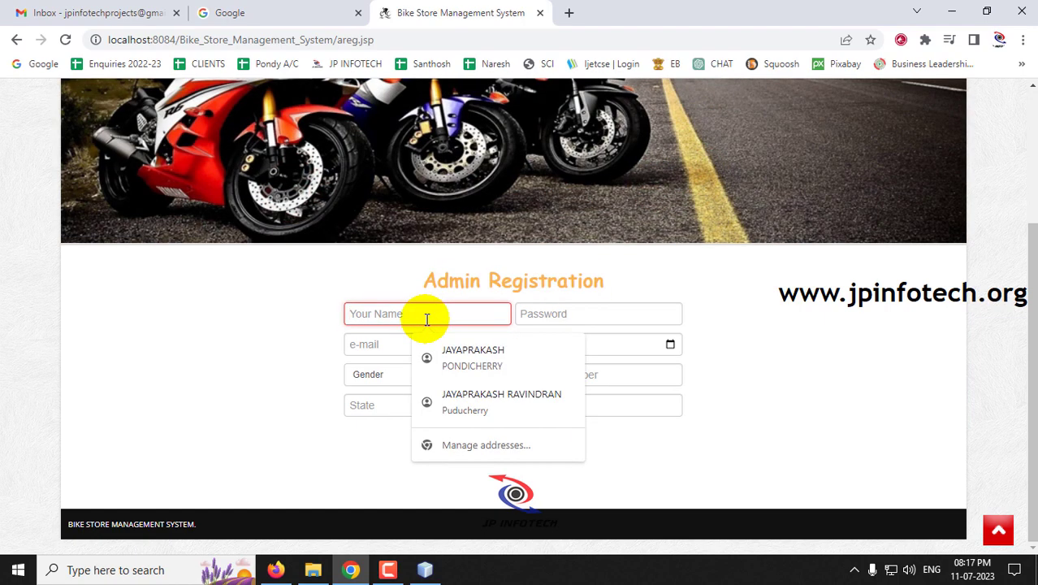
text(jp)
key(Tab)
key(Tab)
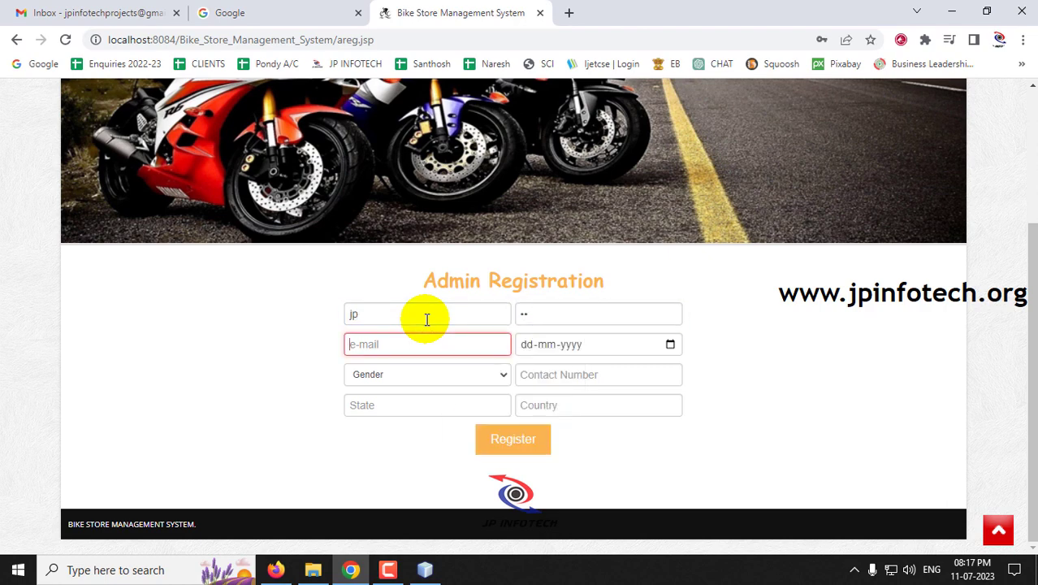
key(Tab)
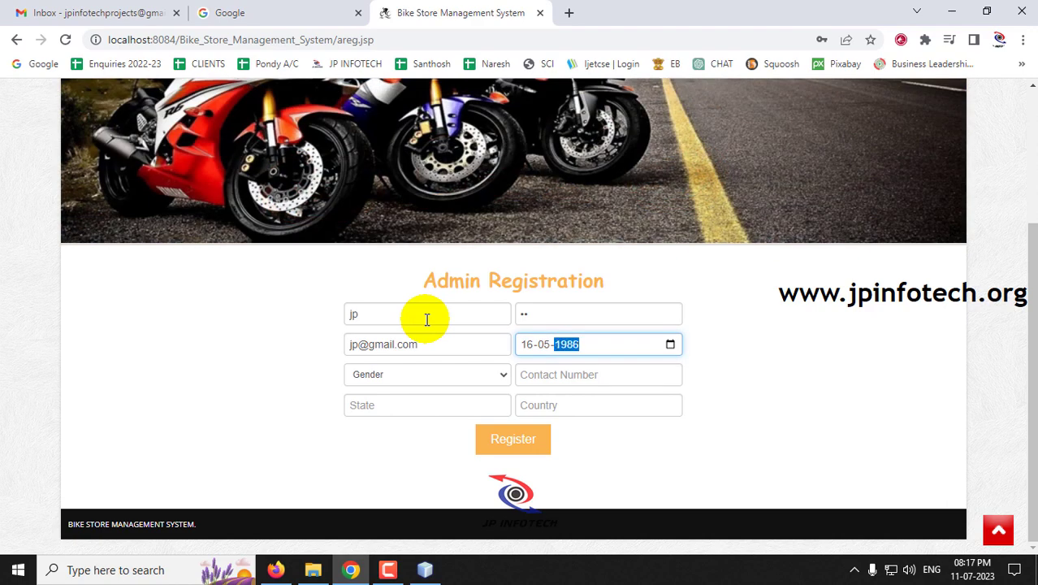
- Set gender Male, the contact number, state Pondicherry and country India, then register
key(Tab)
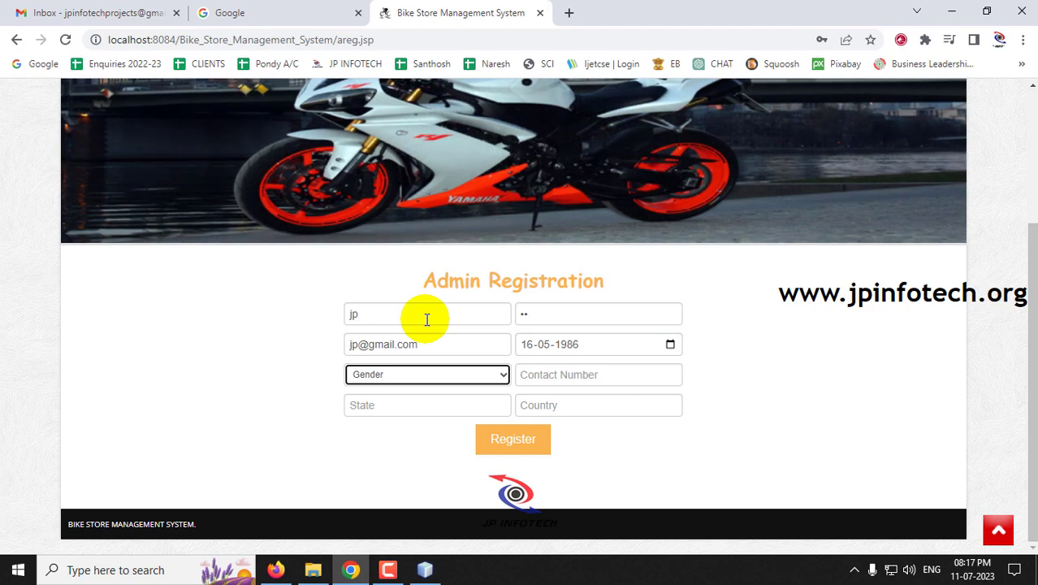
key(m)
key(Tab)
text(995264)
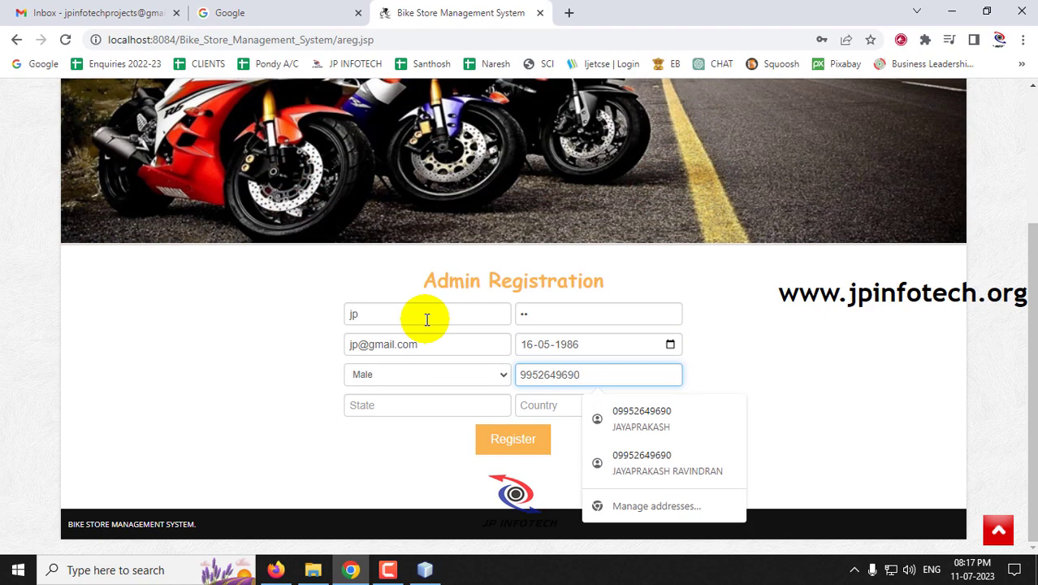
key(Tab)
text(Pondicherry)
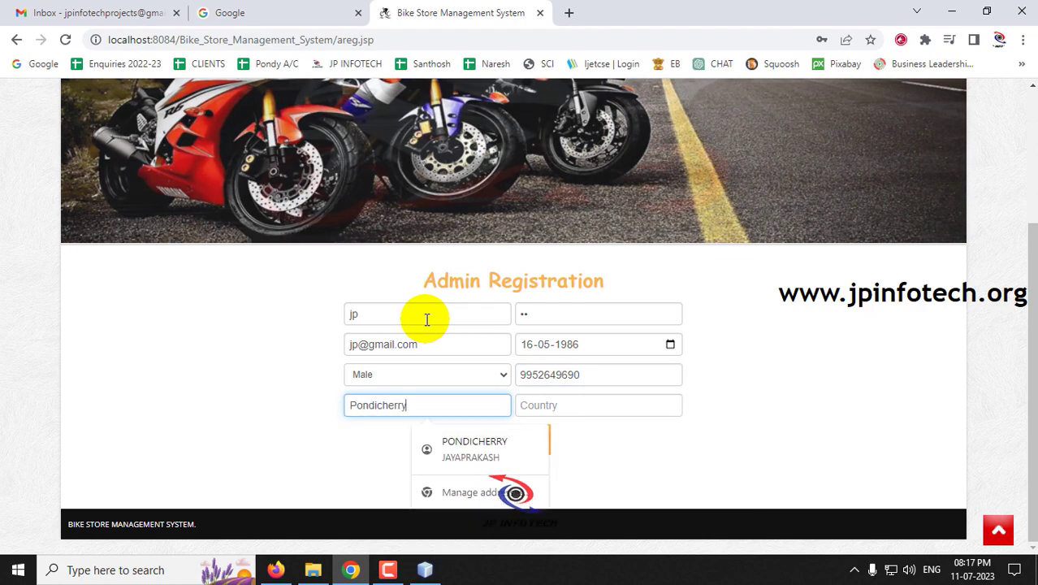
key(Tab)
text(Ind)
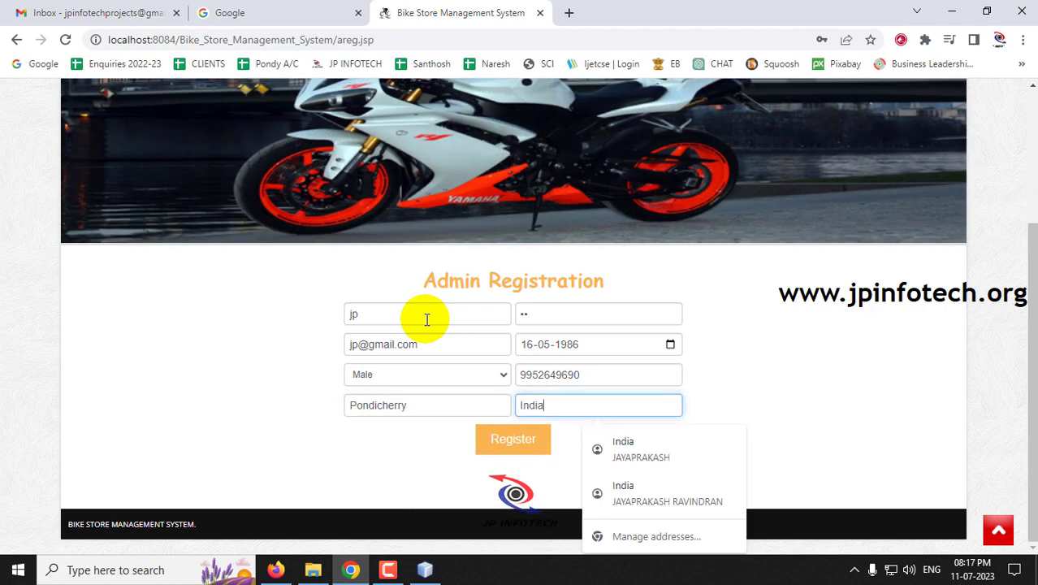
click(510, 445)
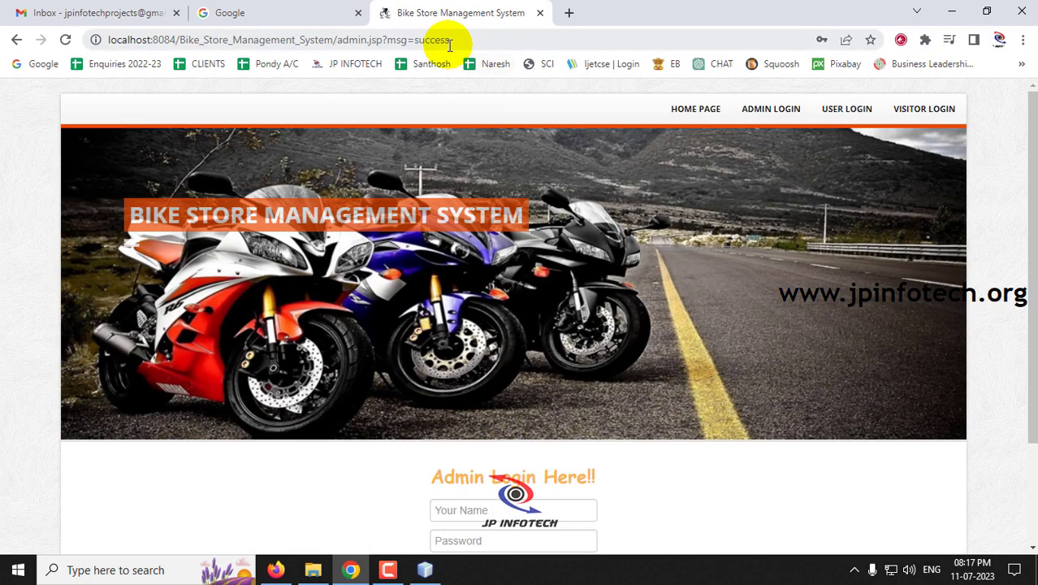
- Log in with the registered admin's name and password and acknowledge the Login Successfully alert
double_click(423, 40)
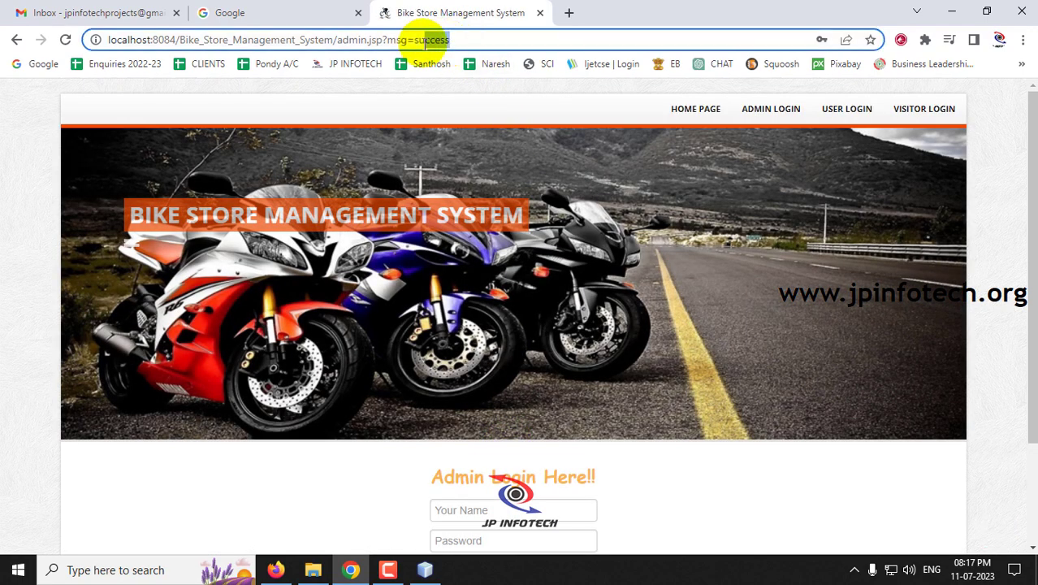
drag(423, 39, 388, 39)
scroll(625, 305, down, 1)
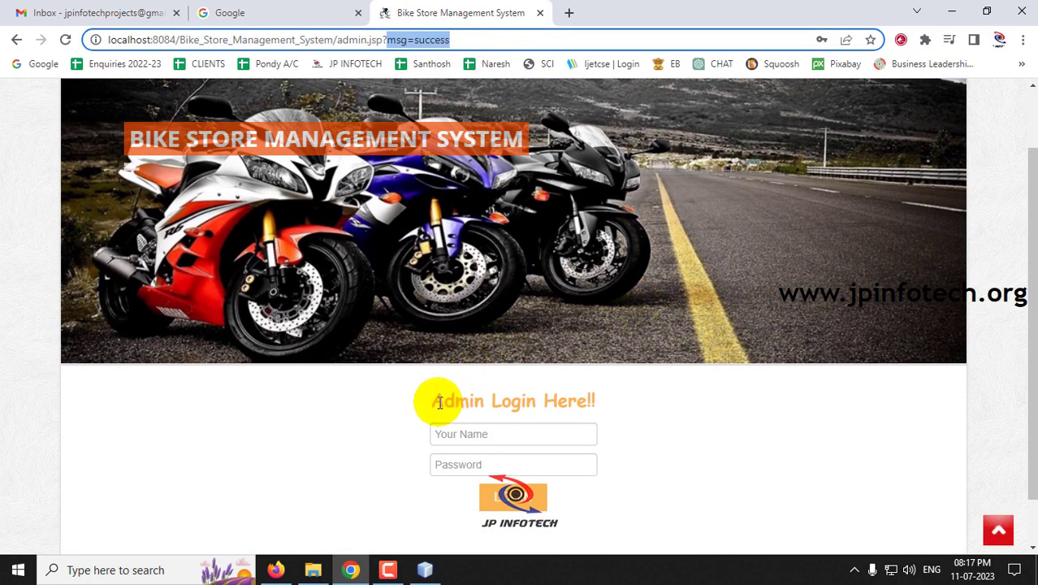
drag(436, 401, 595, 398)
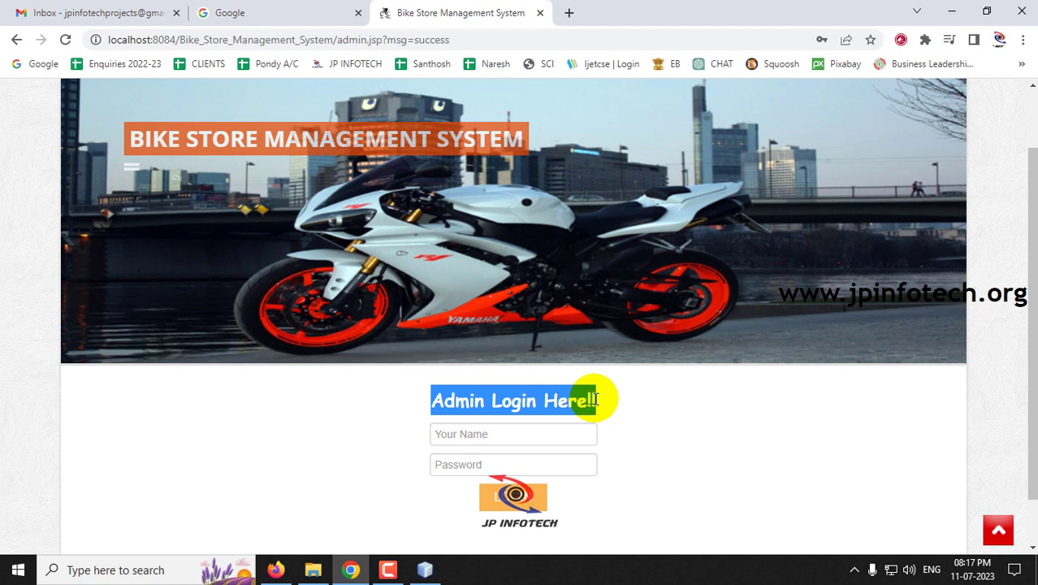
click(517, 435)
text(jp)
key(Tab)
text(jp)
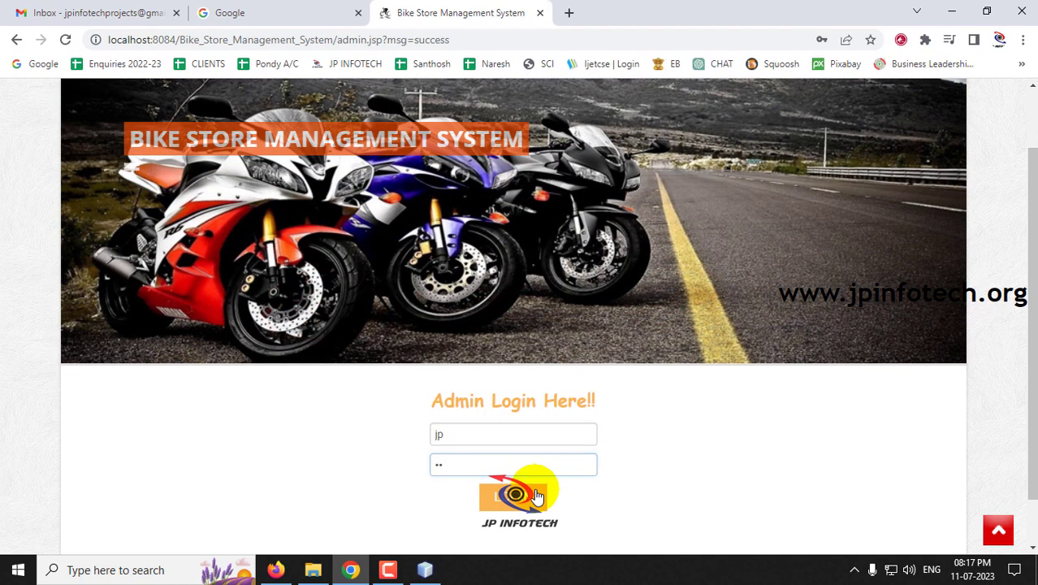
click(529, 491)
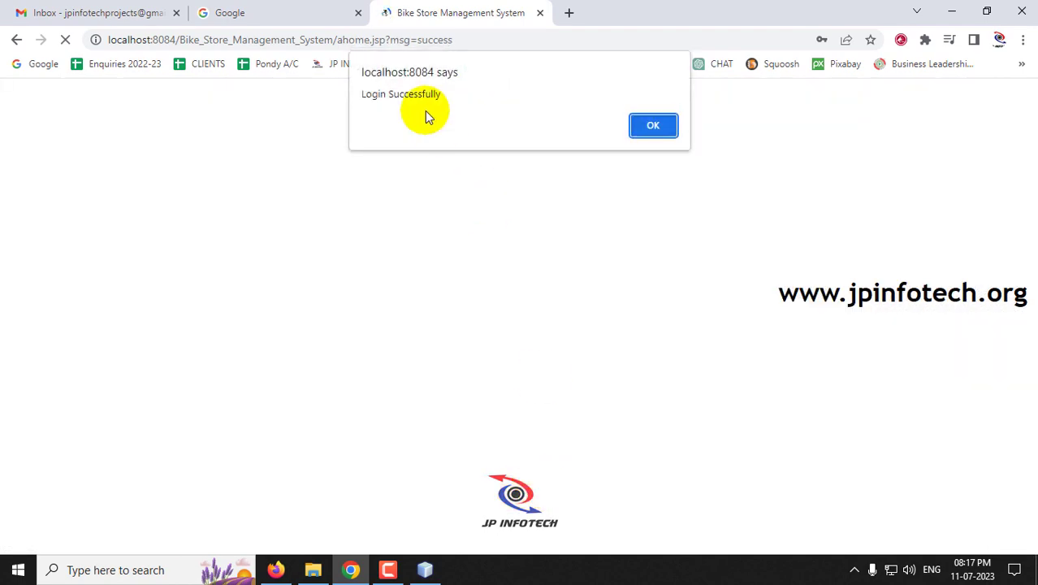
drag(359, 92, 455, 97)
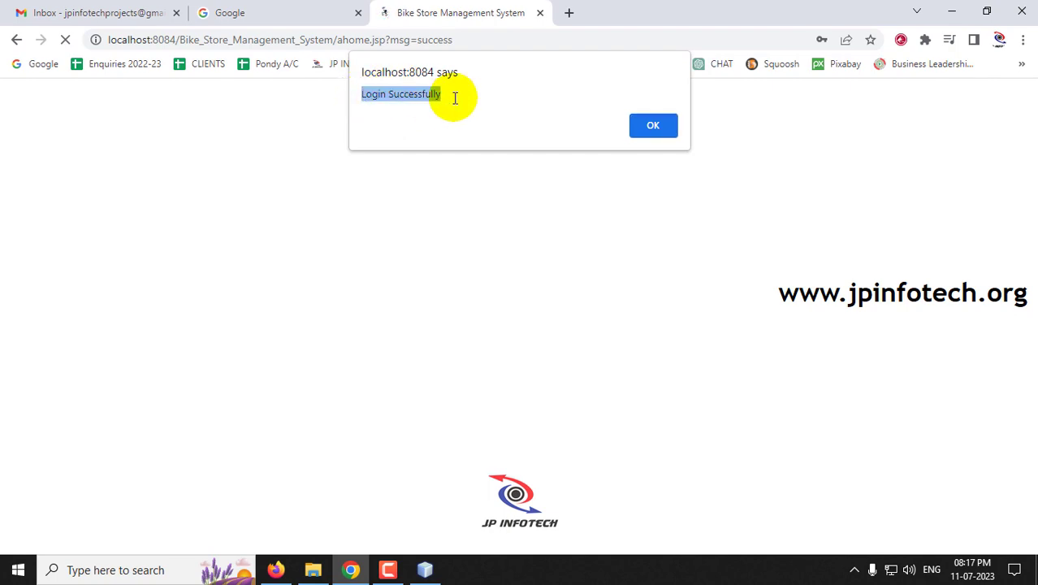
click(650, 126)
scroll(844, 439, down, 1)
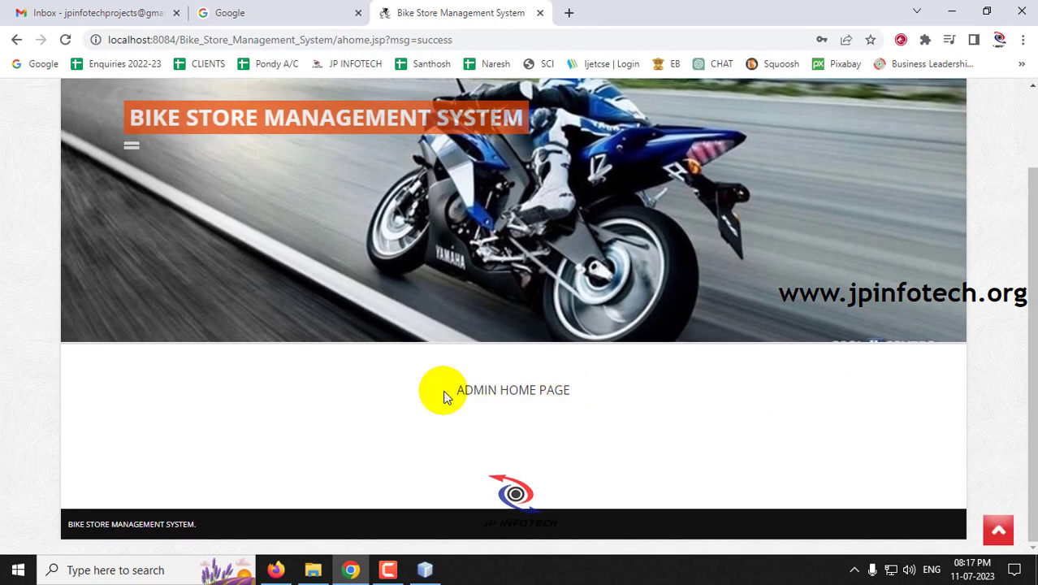
- Browse the Bike Details and Employee Details lists from the navbar
drag(445, 394, 579, 387)
scroll(625, 390, up, 1)
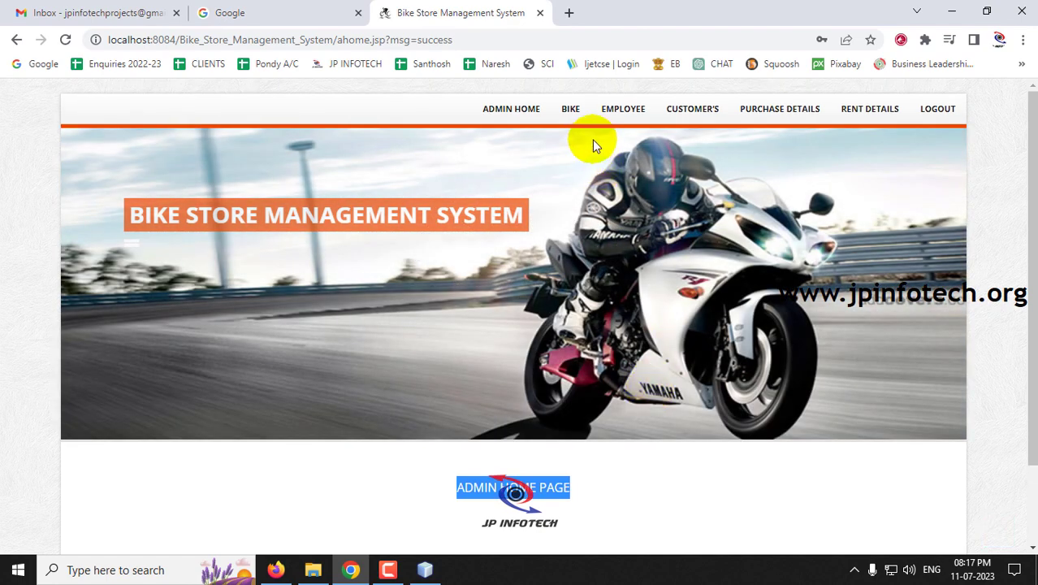
mouse_move(672, 120)
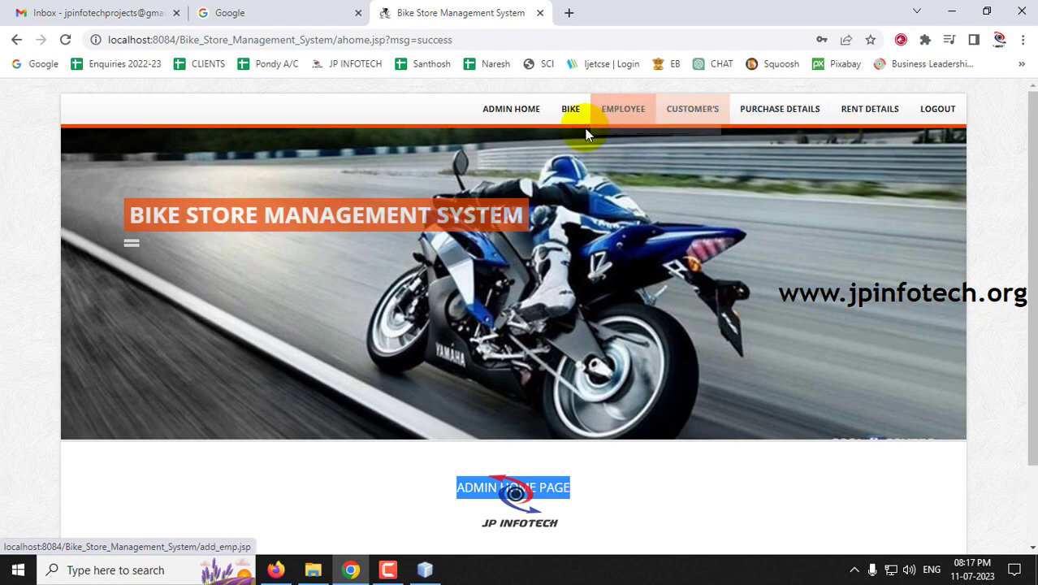
mouse_move(560, 118)
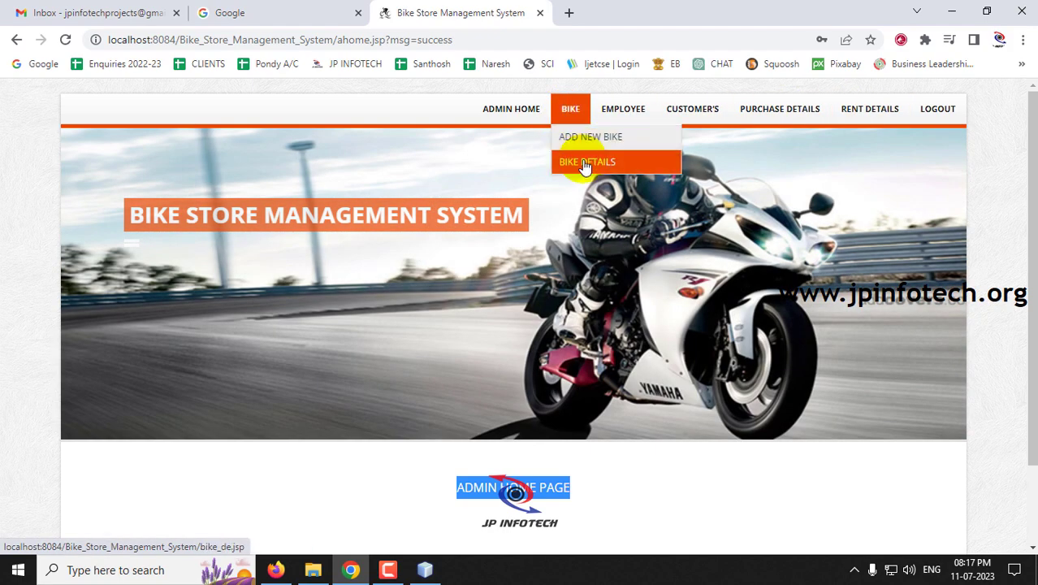
click(585, 162)
scroll(464, 308, down, 3)
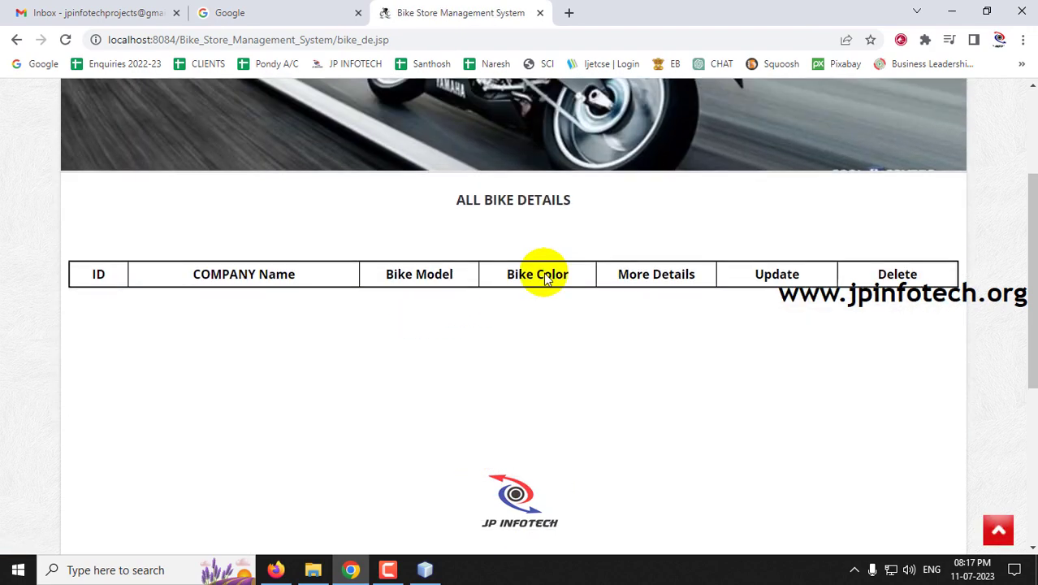
scroll(540, 274, up, 3)
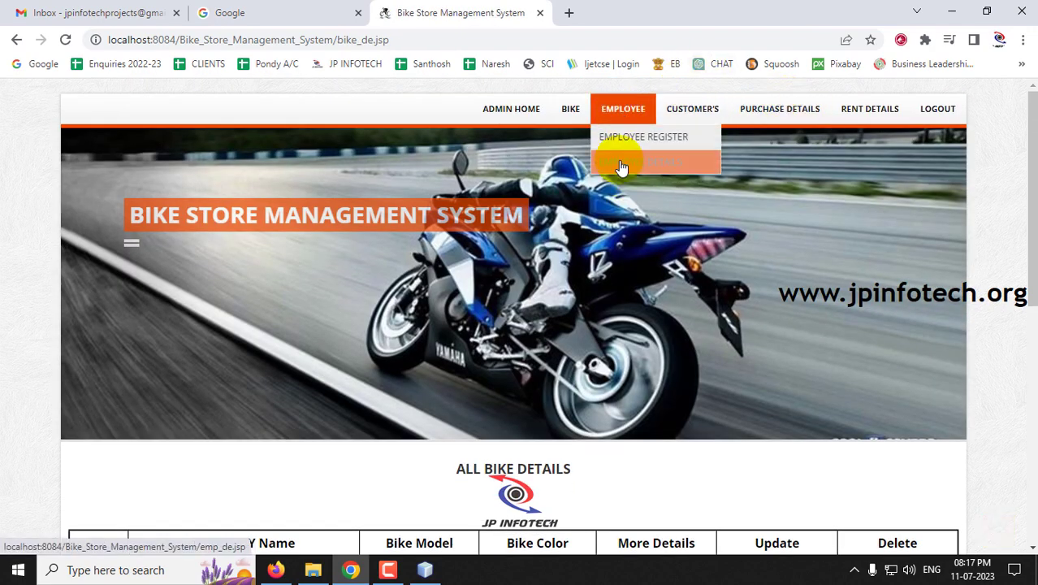
click(623, 165)
scroll(618, 350, down, 4)
scroll(507, 341, up, 4)
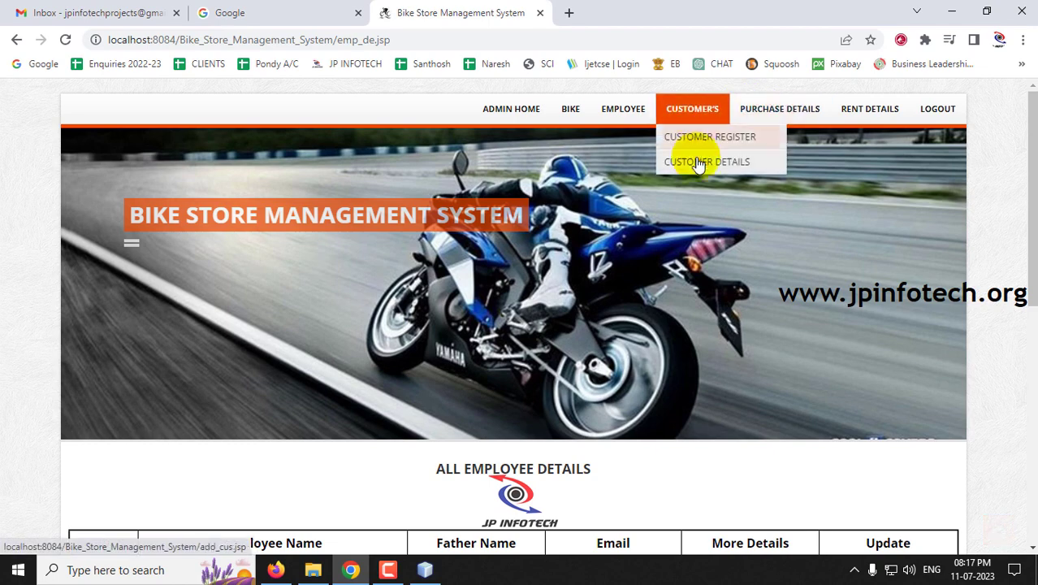
- Browse the Customer Details, Purchase Details and Rent Details lists
click(695, 163)
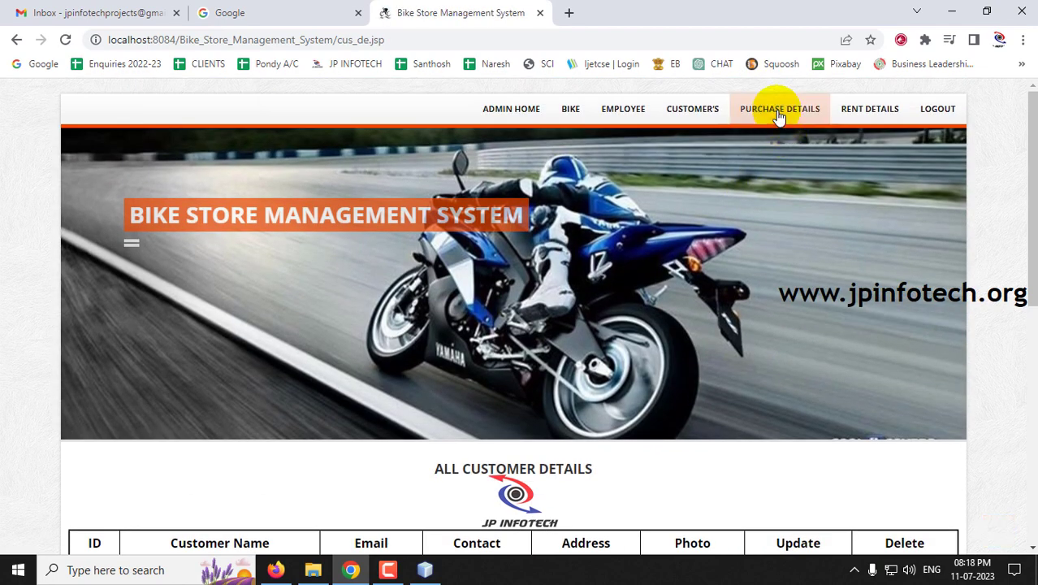
click(777, 114)
scroll(542, 360, down, 4)
scroll(542, 360, up, 4)
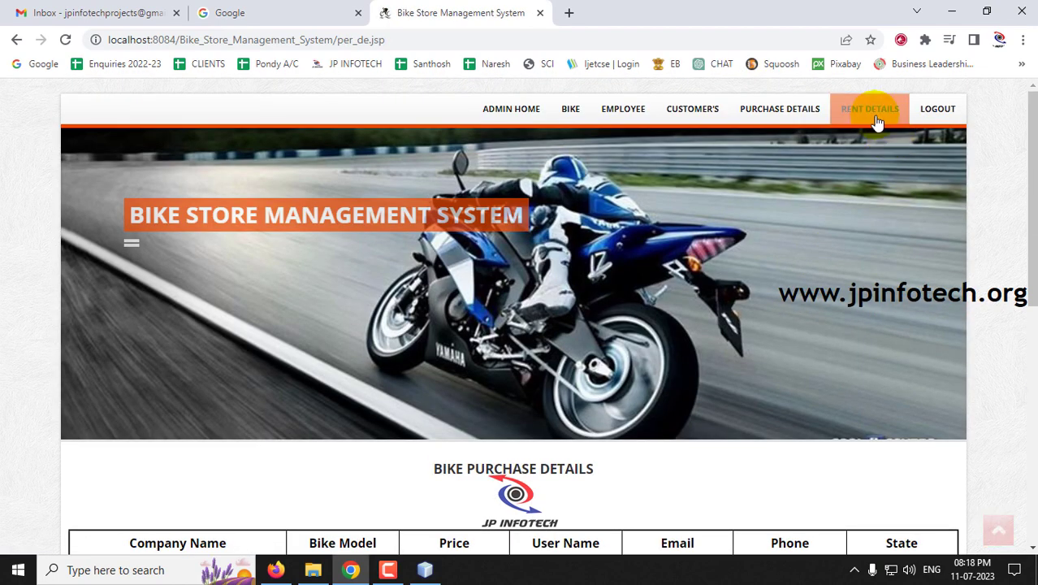
click(867, 126)
scroll(675, 448, down, 4)
scroll(674, 449, up, 4)
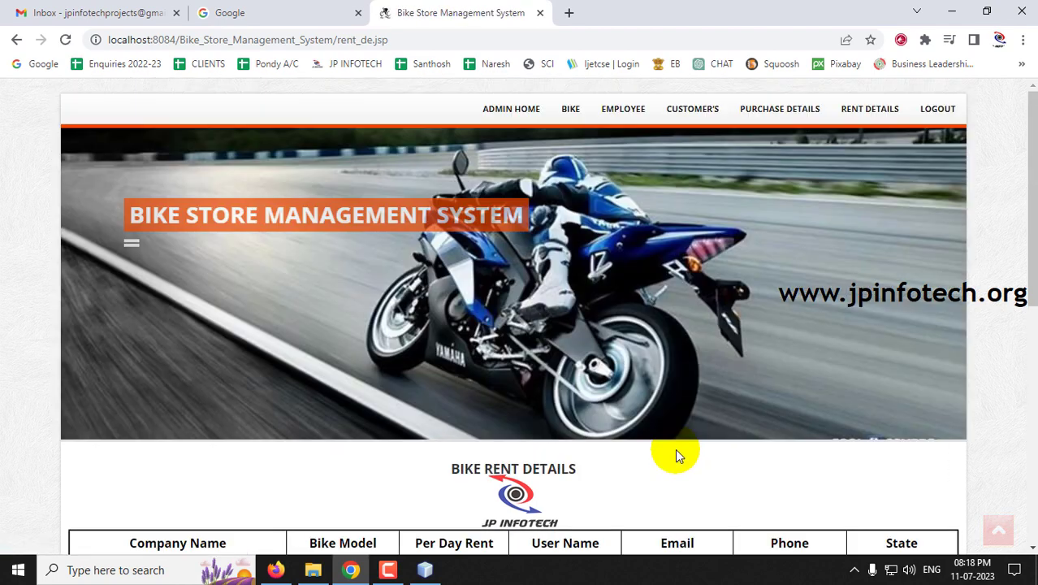
- Go to BIKE > ADD NEW BIKE to show the empty Insert Bike form
mouse_move(623, 109)
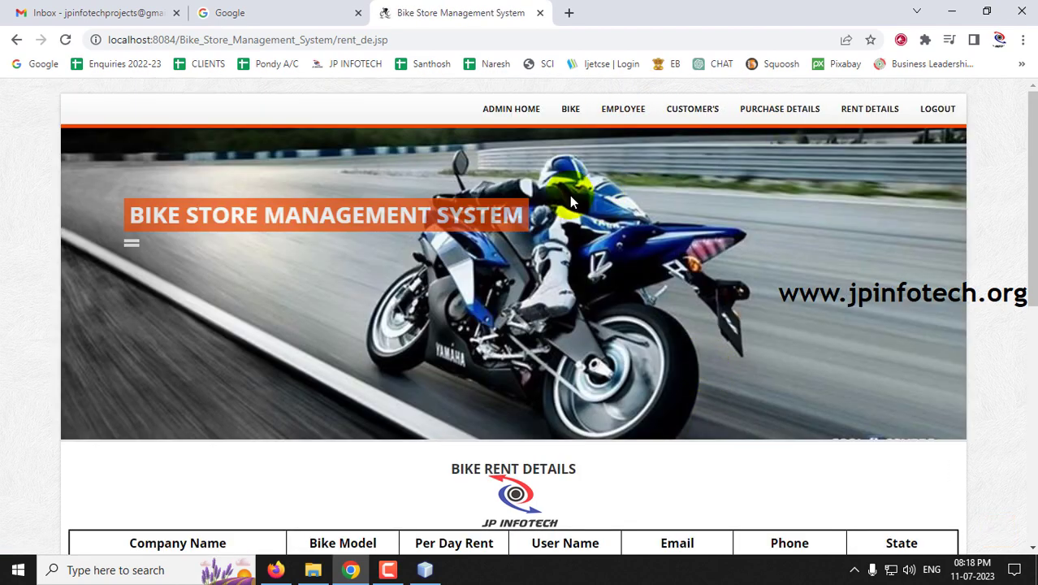
mouse_move(570, 113)
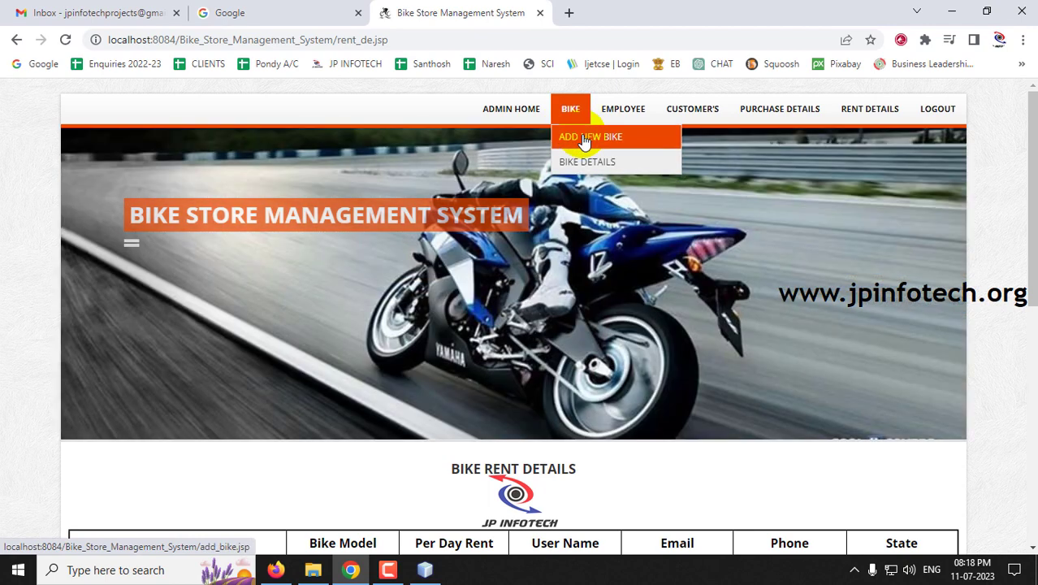
click(583, 136)
scroll(838, 335, down, 4)
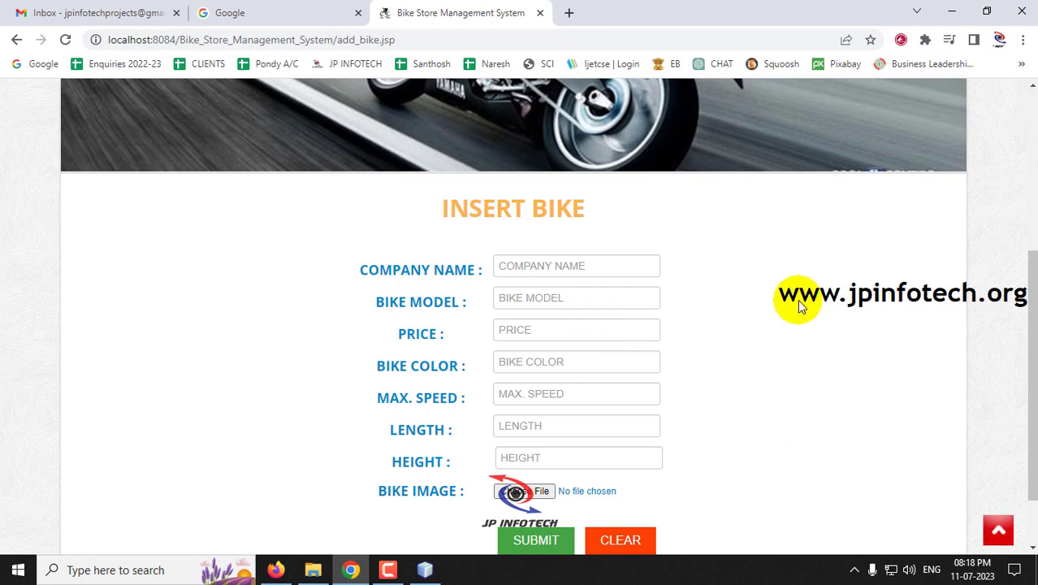
- Enter company Yamaha, model R15S, price 163000 and colour Black
drag(430, 213, 651, 209)
scroll(852, 248, down, 1)
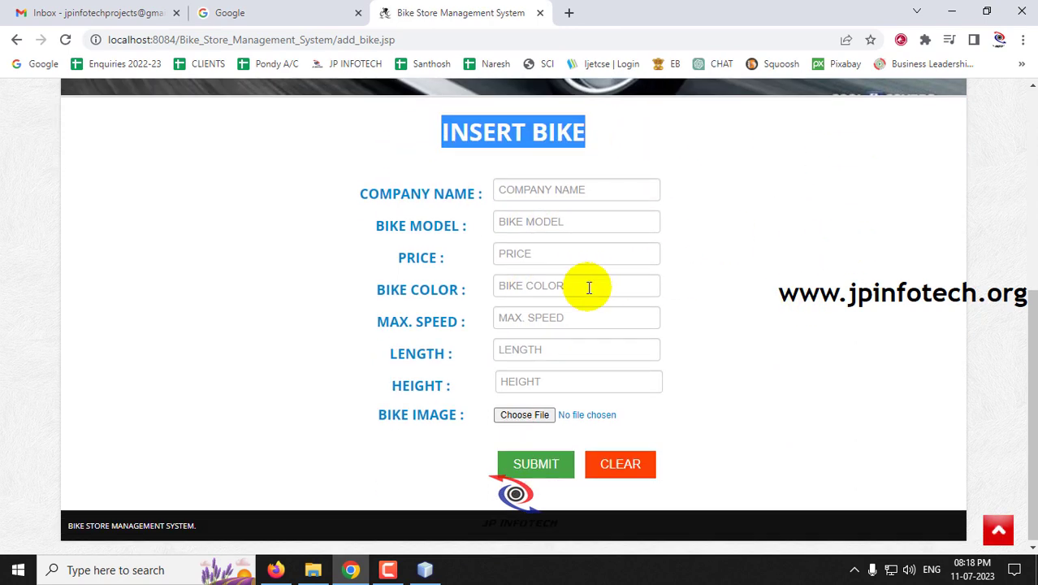
click(535, 194)
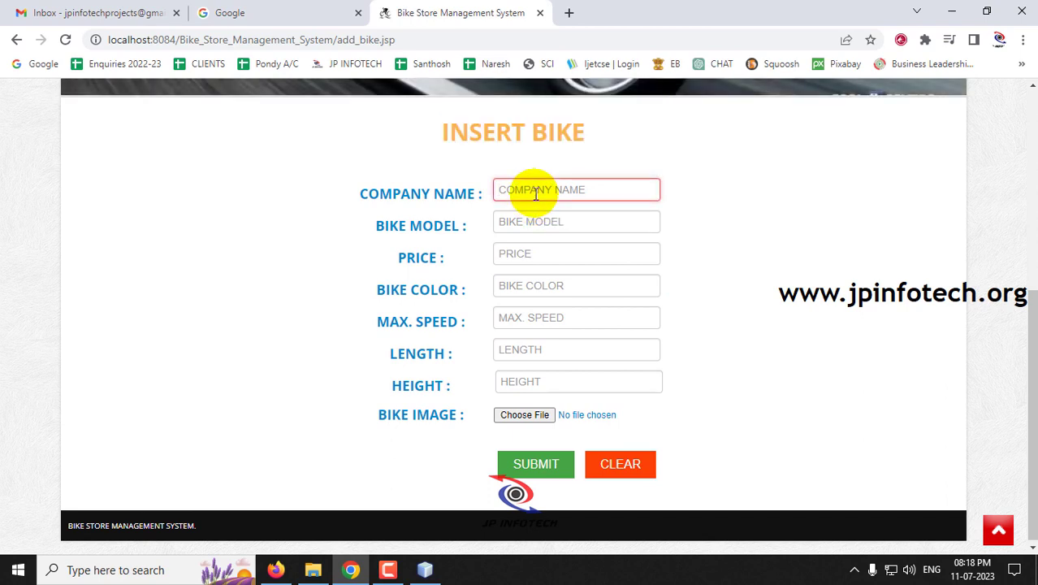
text(Yamaha)
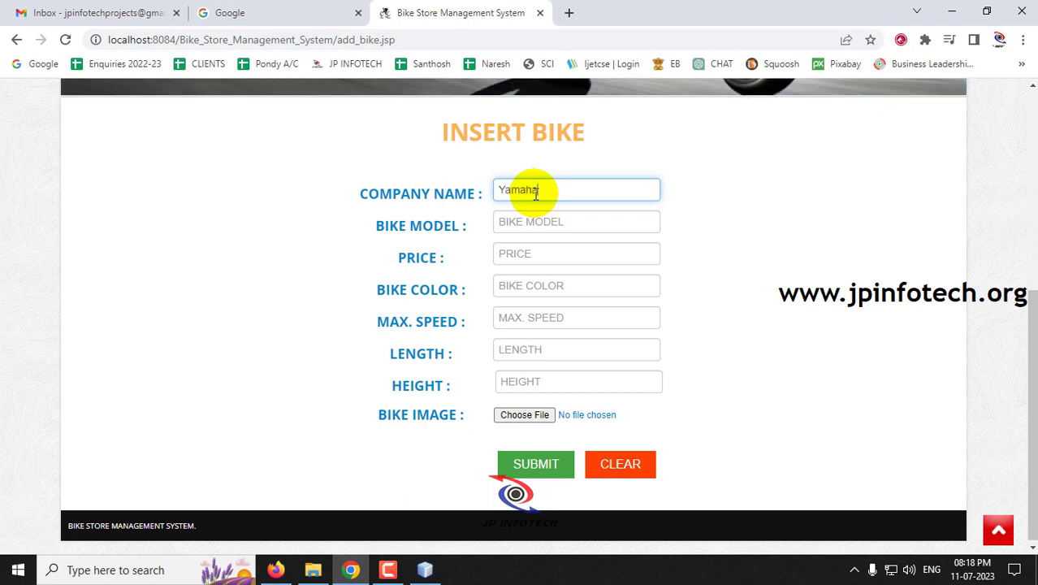
key(Tab)
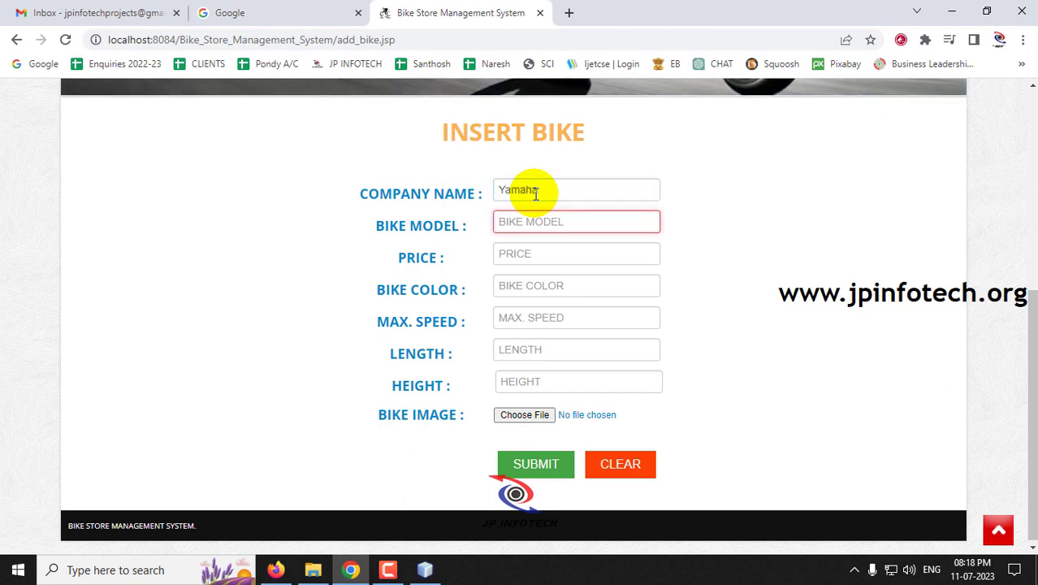
text(R1)
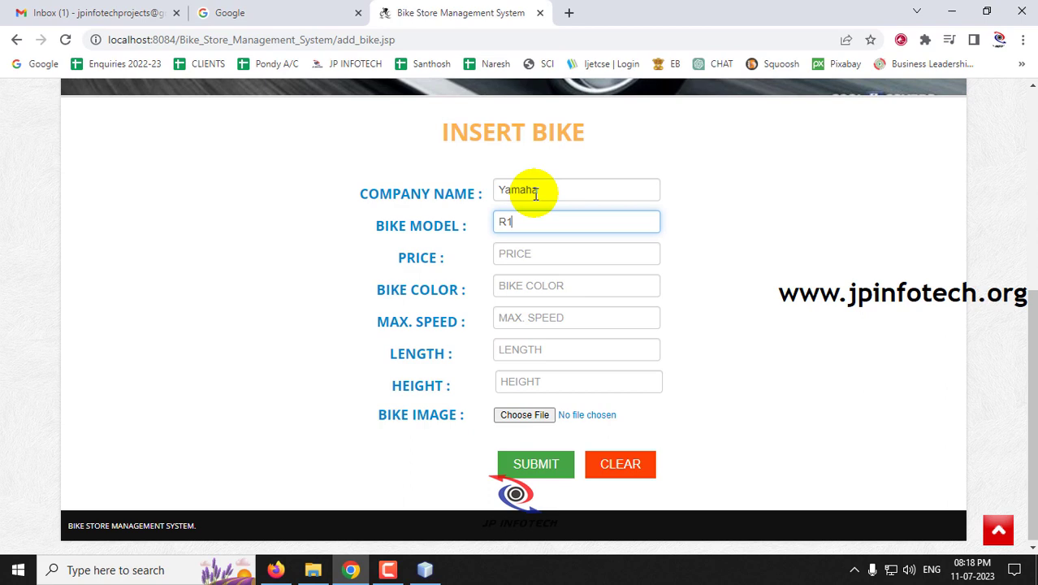
text(5S)
key(Tab)
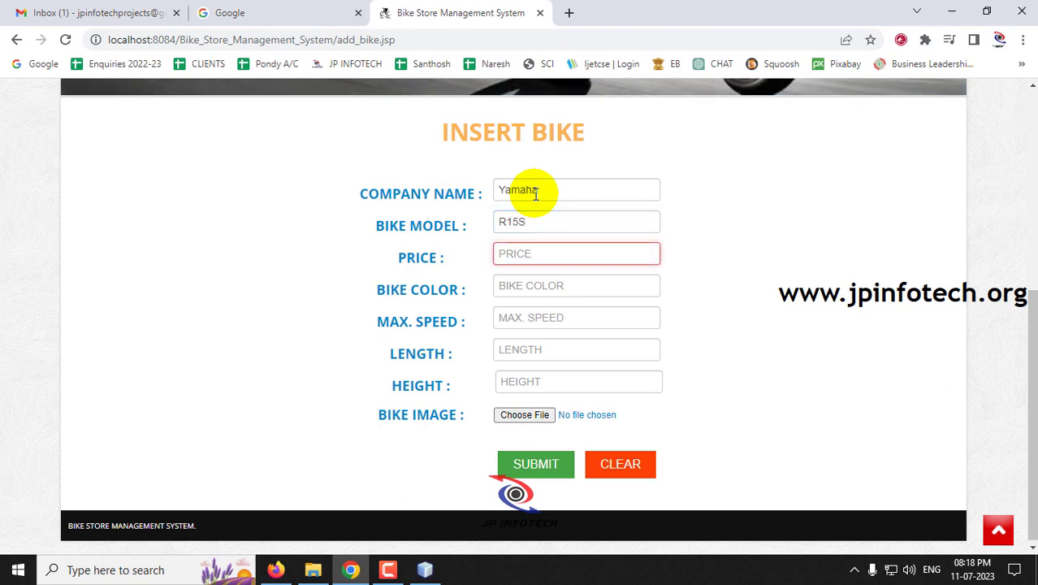
text(163)
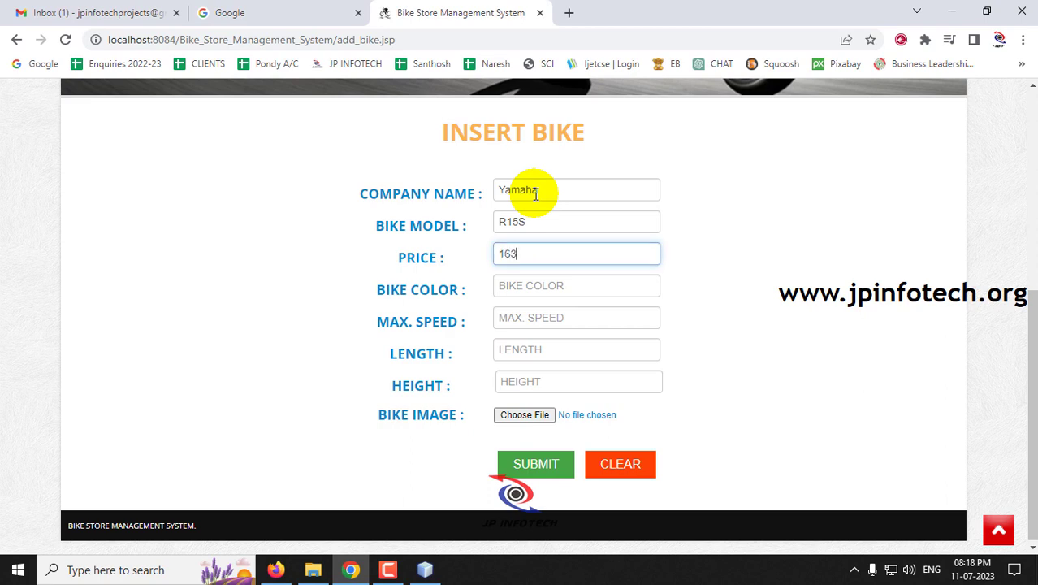
text(000)
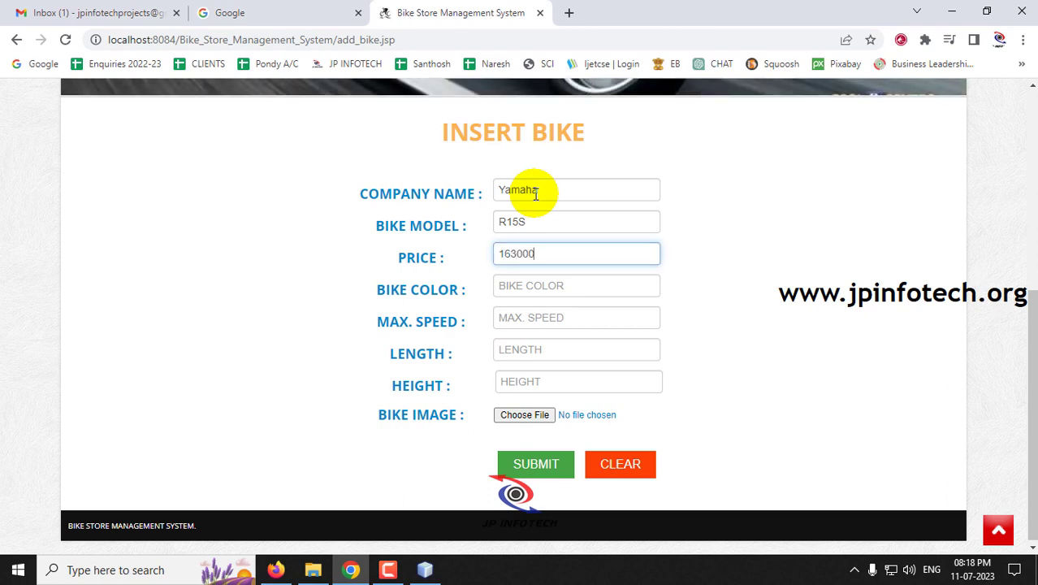
key(Tab)
text(B)
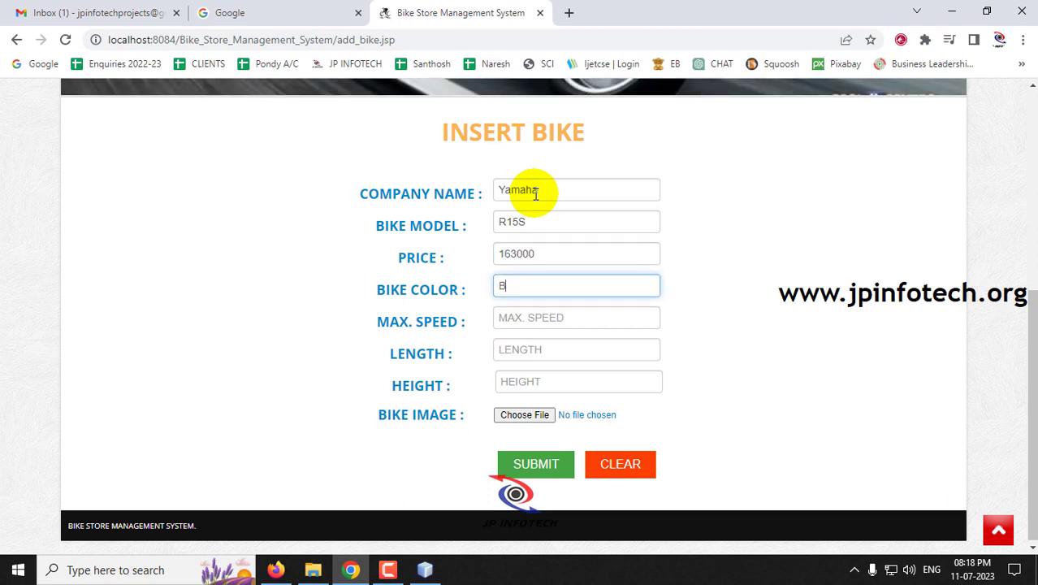
text(lack)
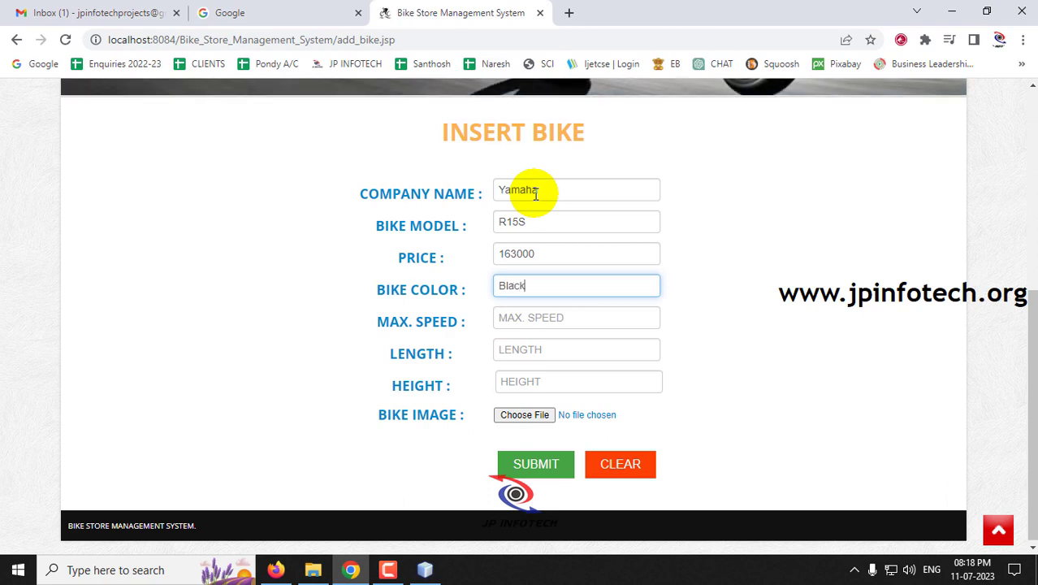
- Set max speed 150, length 100 and height 50
key(Tab)
text(15)
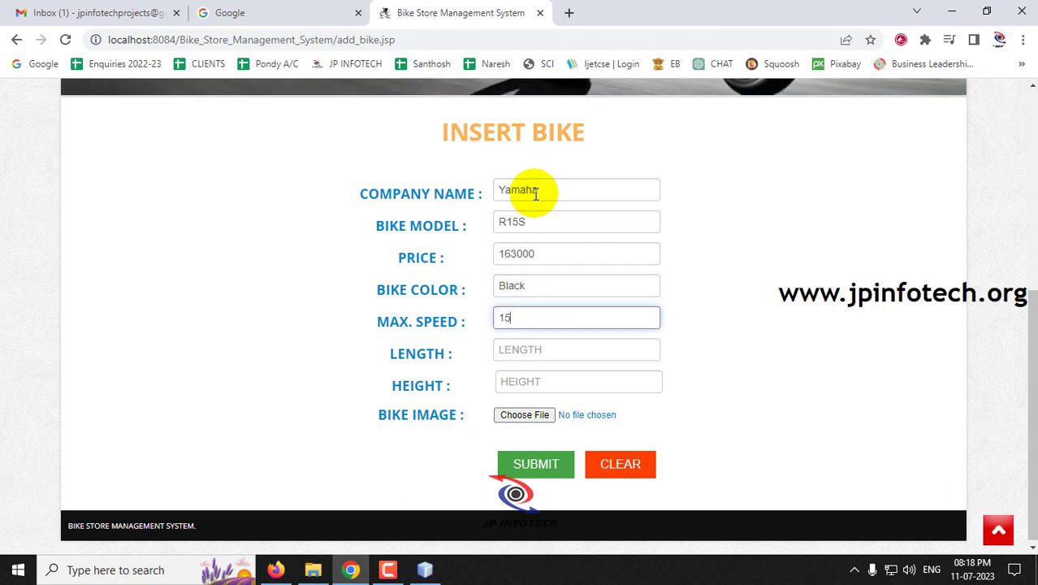
text(0)
key(Tab)
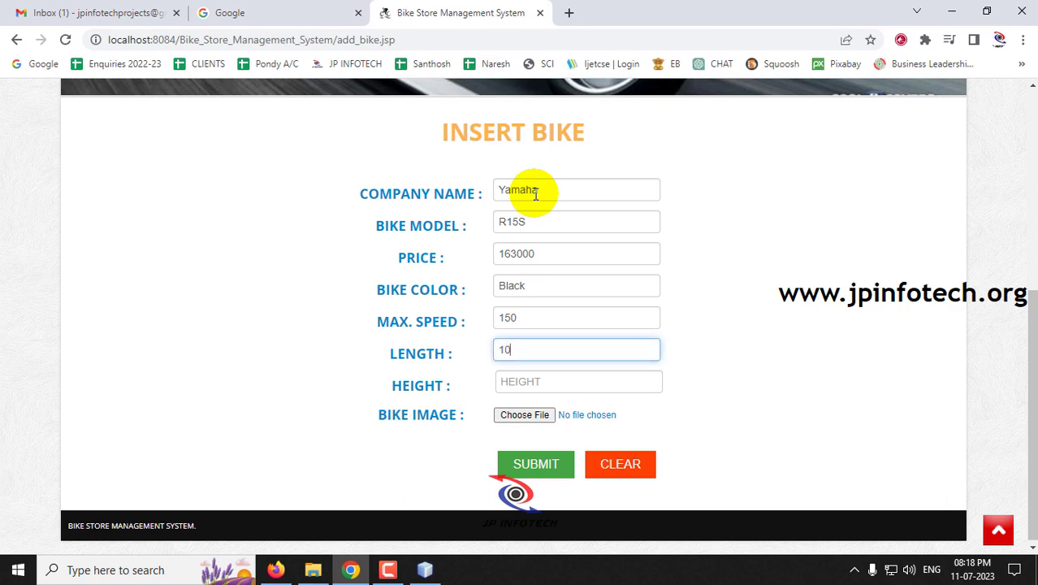
key(Tab)
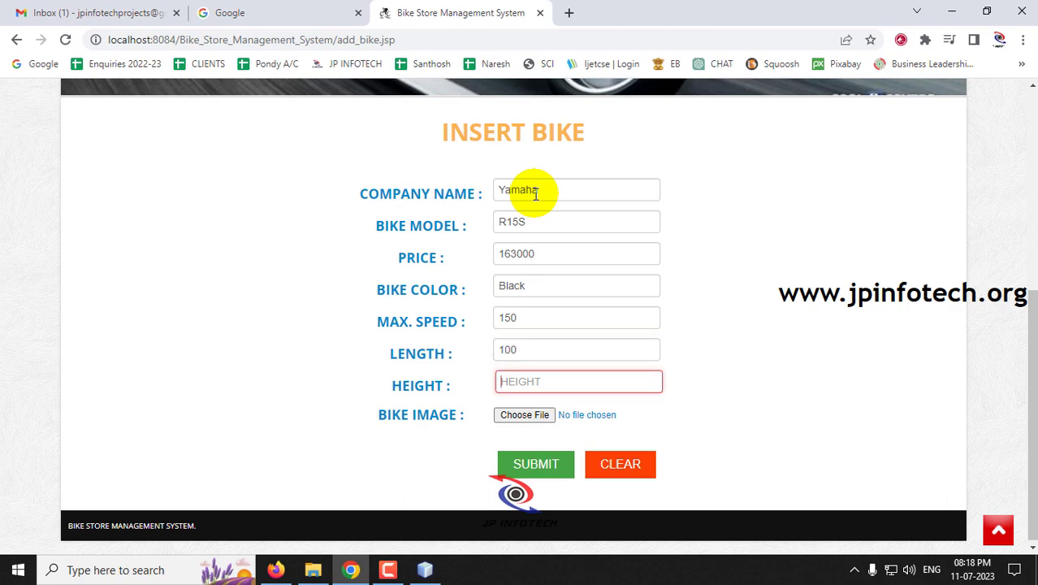
text(50)
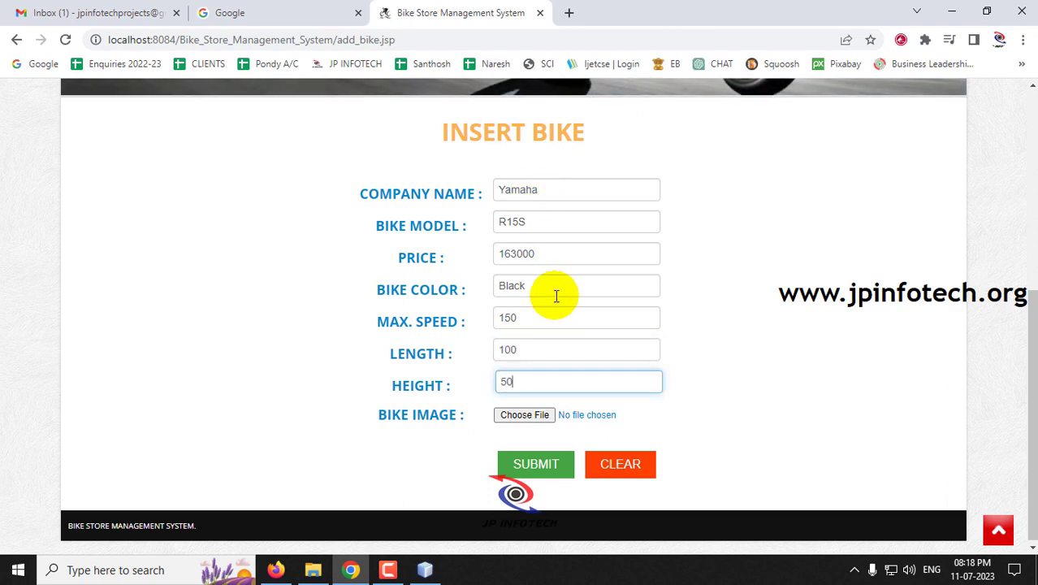
- Attach yR15s.jpg from the Bike Images folder and submit the new bike
click(528, 419)
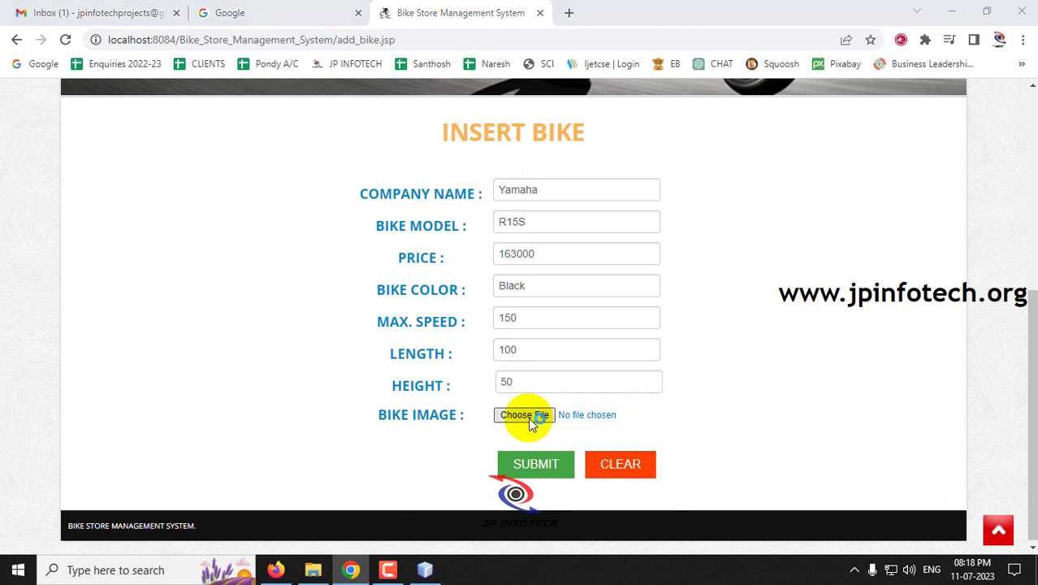
double_click(420, 311)
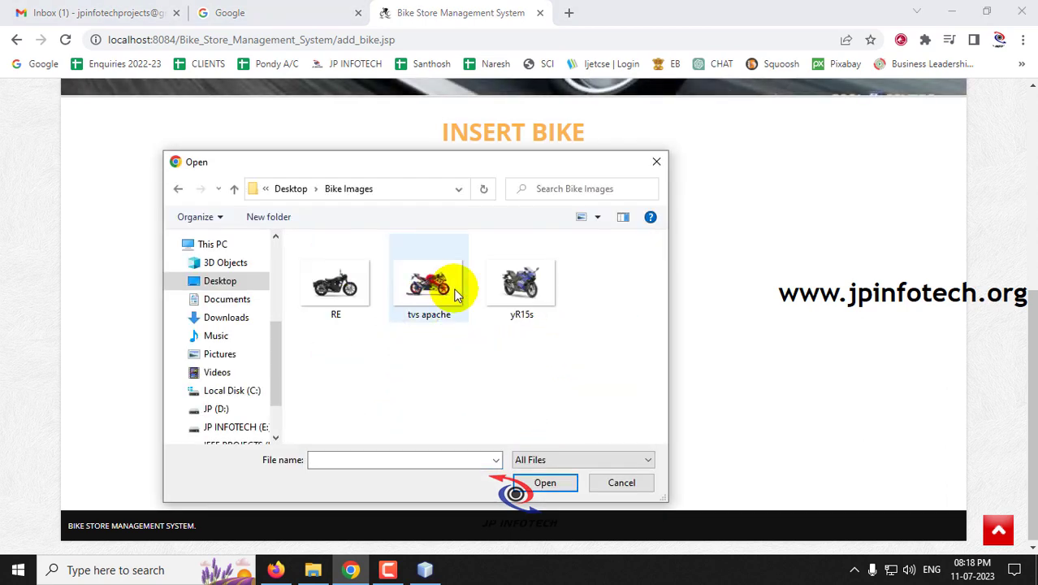
double_click(519, 283)
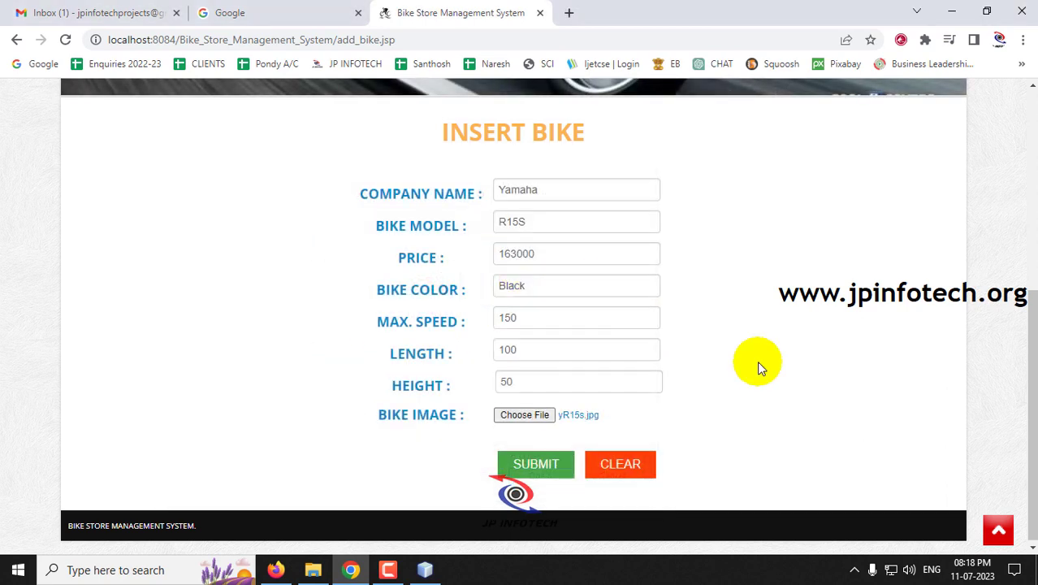
click(536, 464)
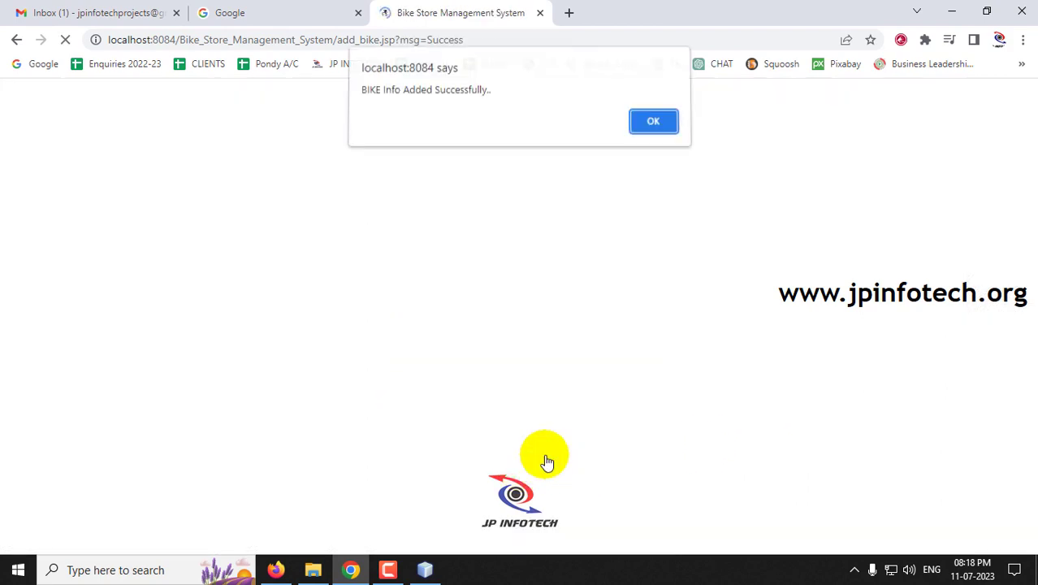
drag(365, 94, 492, 93)
click(650, 126)
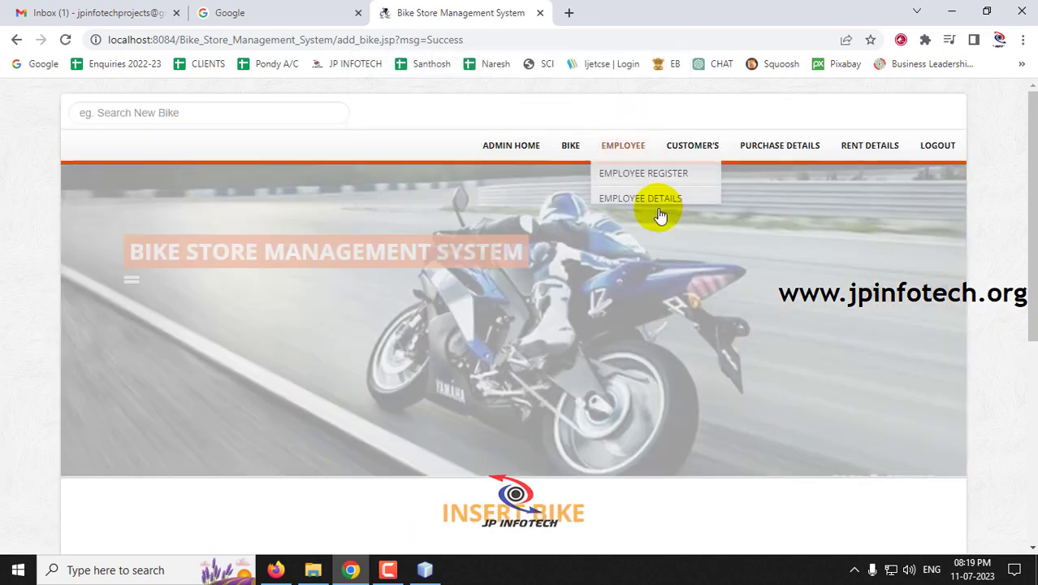
mouse_move(584, 163)
click(590, 203)
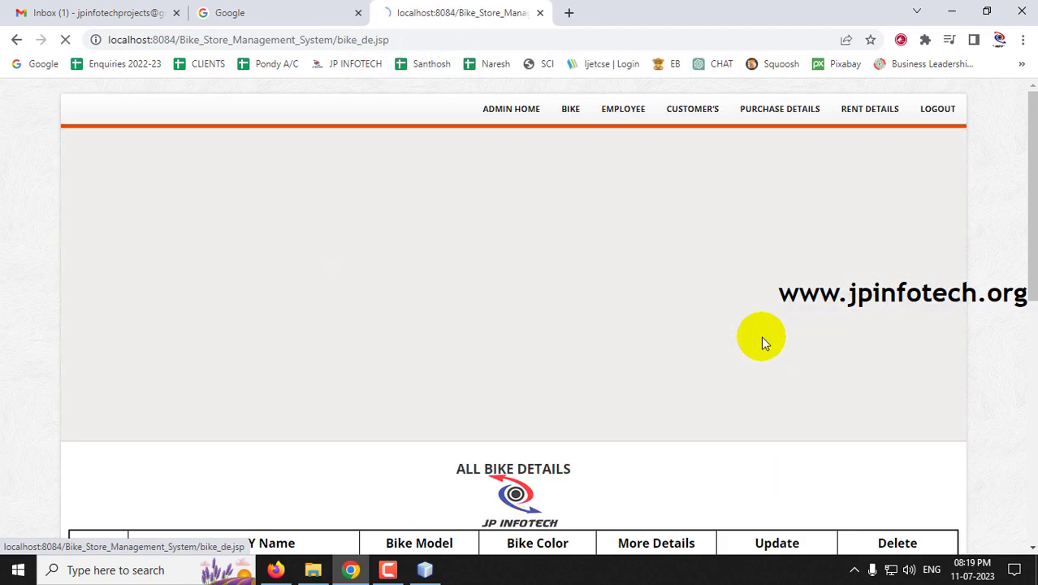
scroll(762, 339, down, 3)
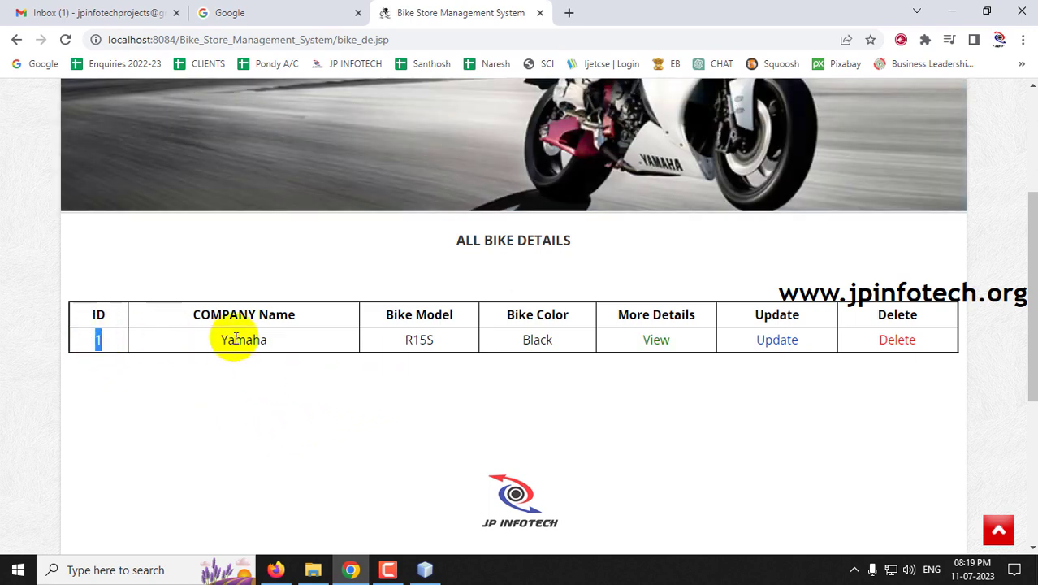
drag(280, 340, 221, 338)
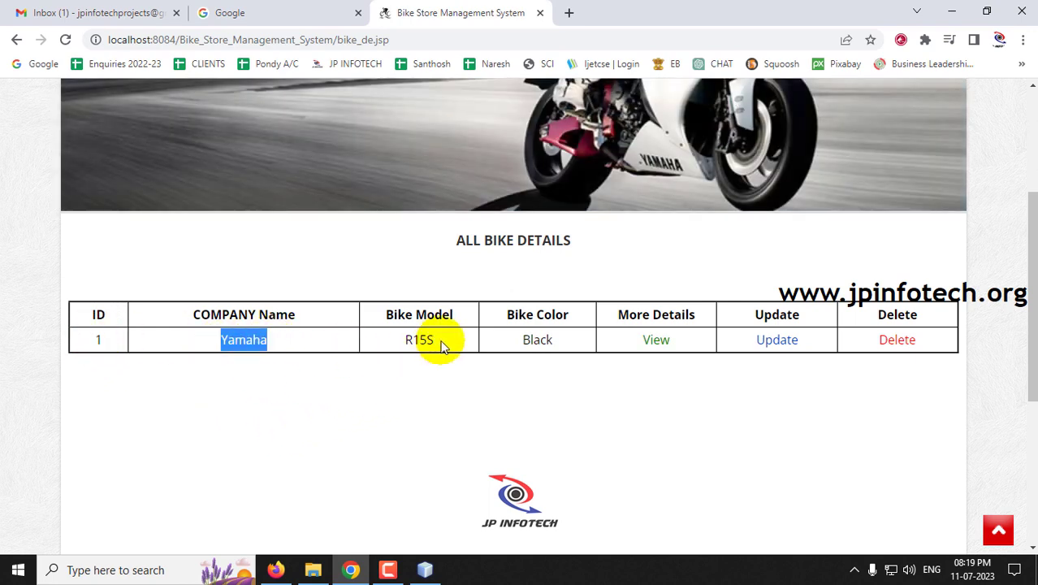
drag(441, 341, 401, 341)
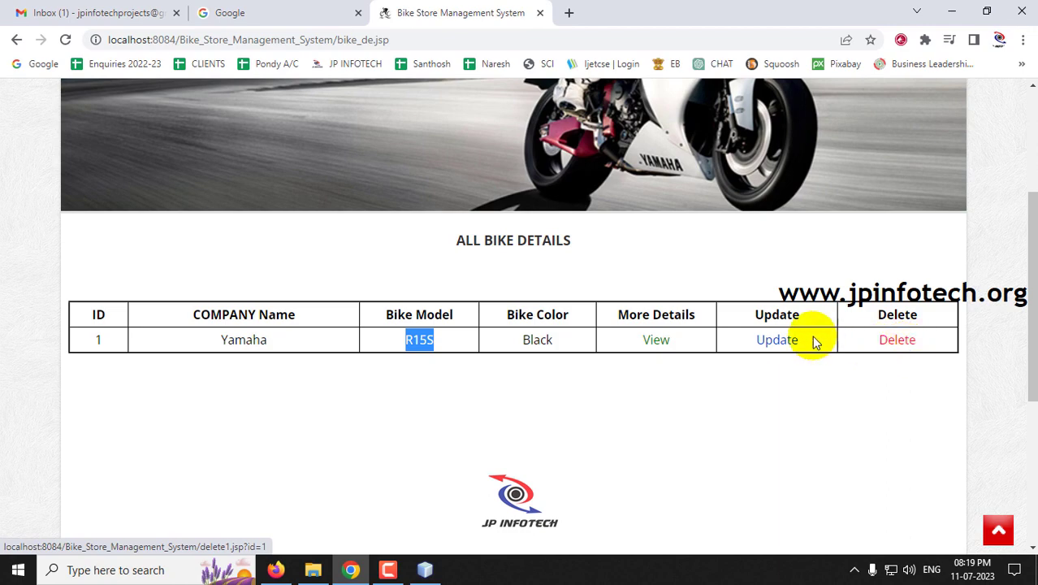
click(670, 348)
scroll(650, 386, down, 5)
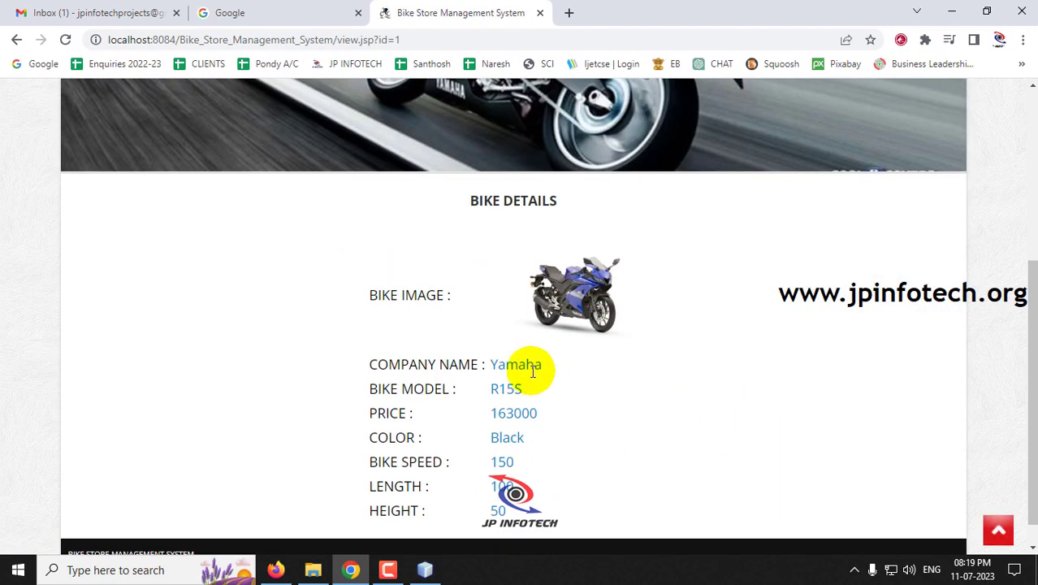
scroll(560, 440, down, 1)
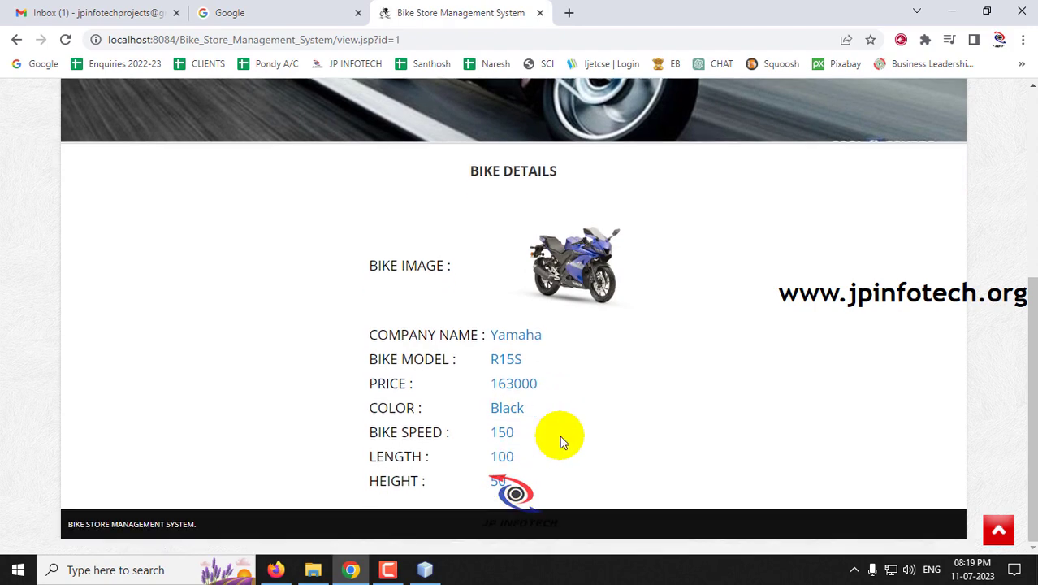
scroll(560, 438, up, 6)
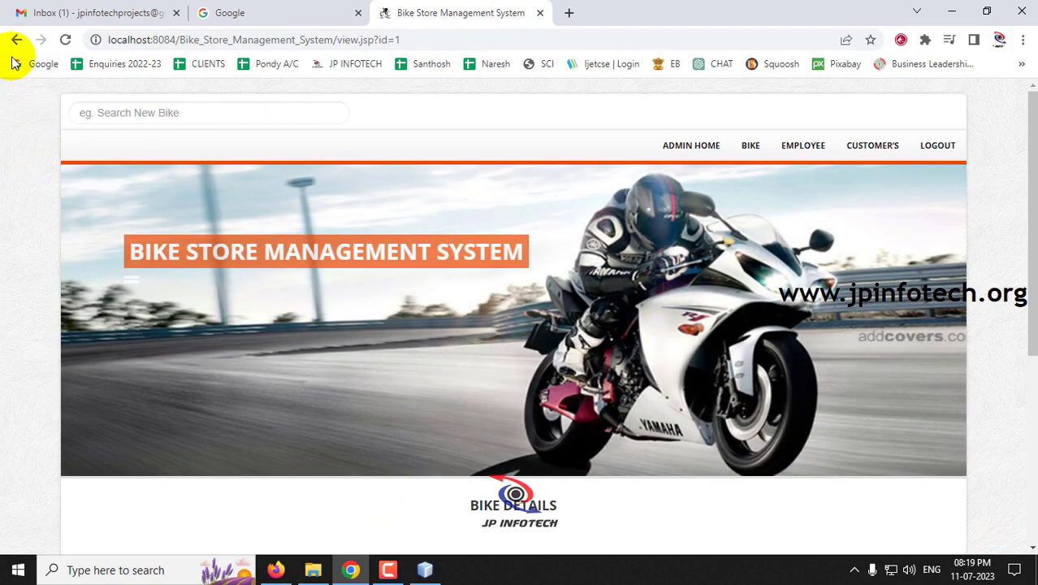
click(17, 39)
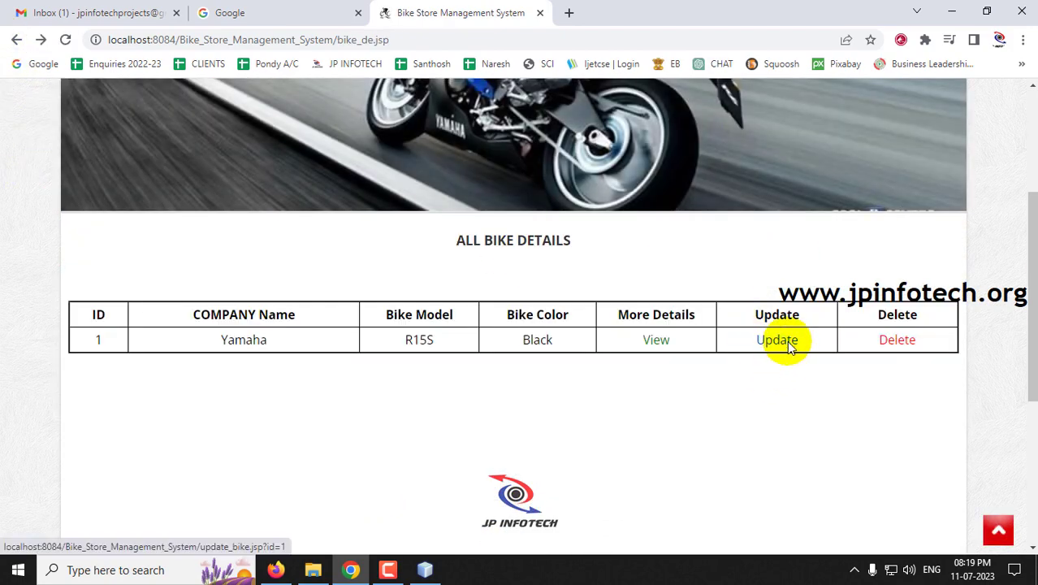
- Change the Yamaha R15S colour from Black to Blue and save the update
click(786, 343)
scroll(600, 424, down, 5)
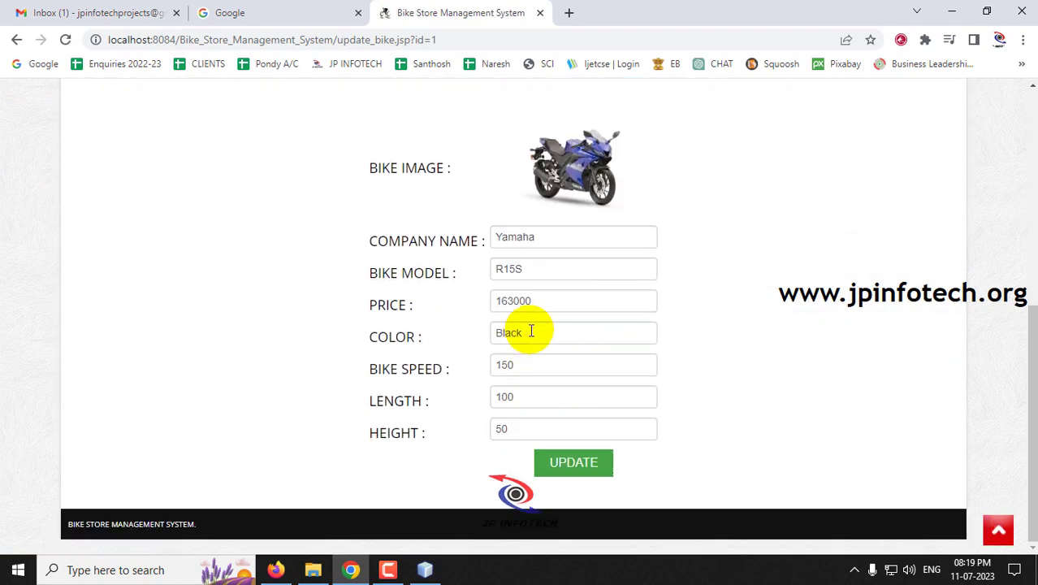
drag(531, 331, 382, 329)
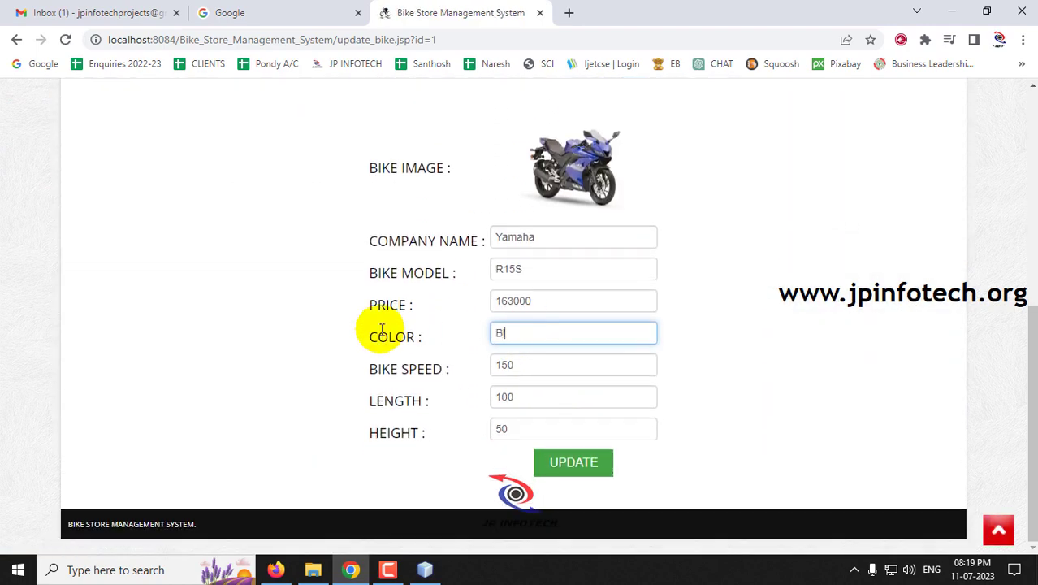
text(Blue)
click(552, 472)
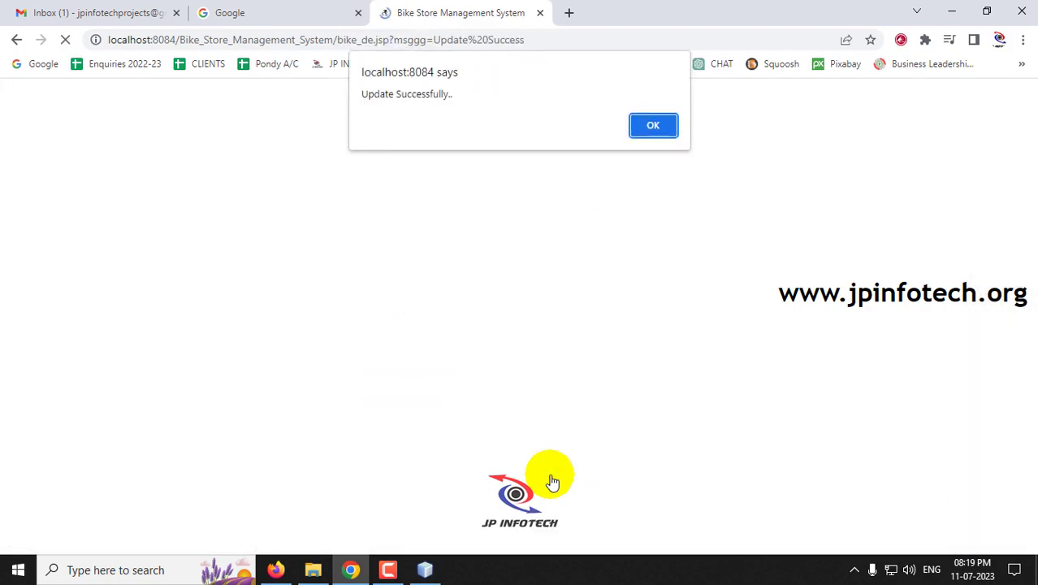
click(654, 127)
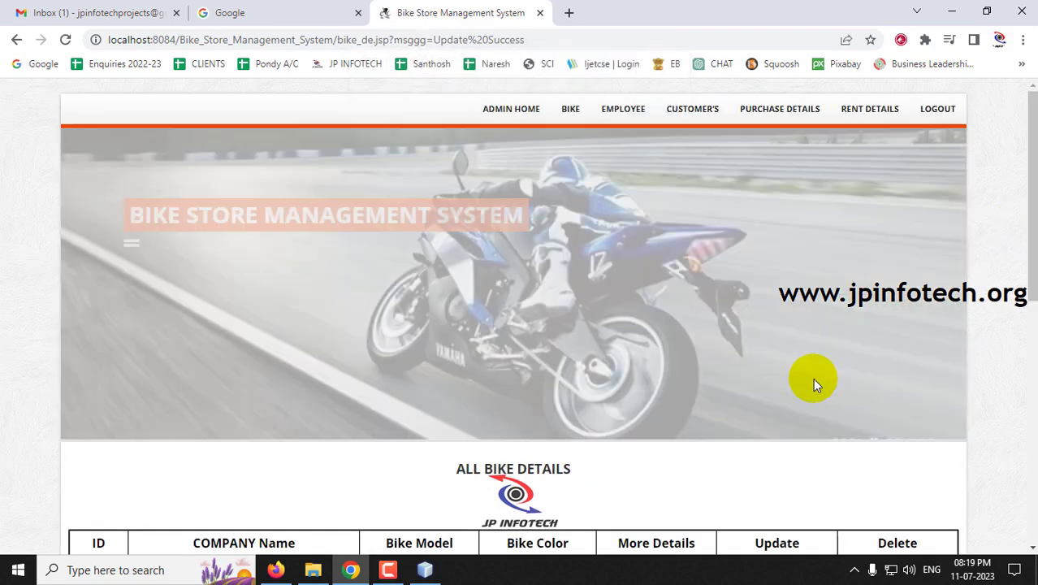
- View the bike's details to confirm Blue, then bring up an empty Insert Bike form
scroll(796, 389, down, 3)
click(656, 340)
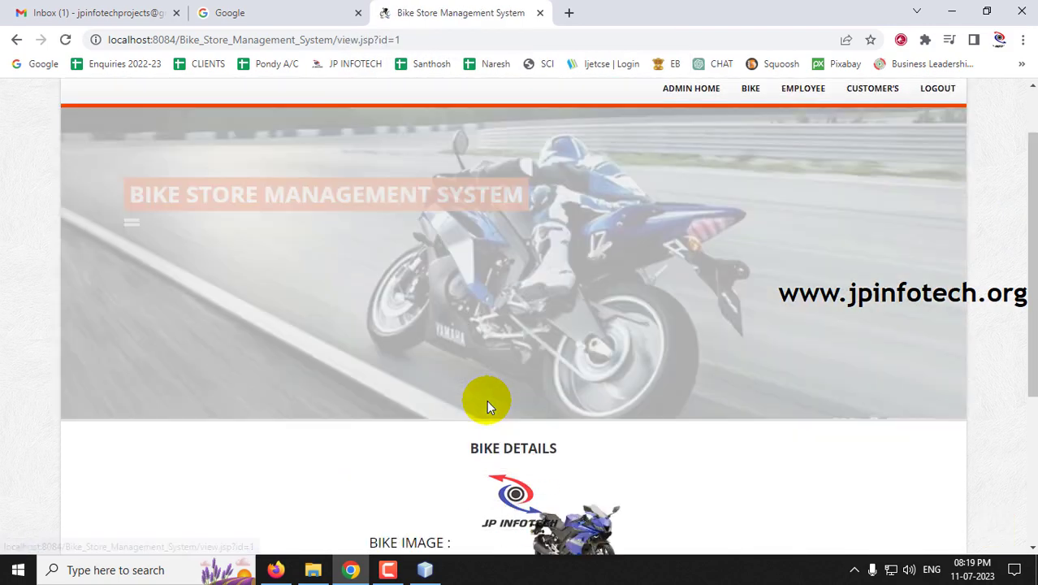
scroll(487, 401, down, 3)
scroll(684, 409, up, 4)
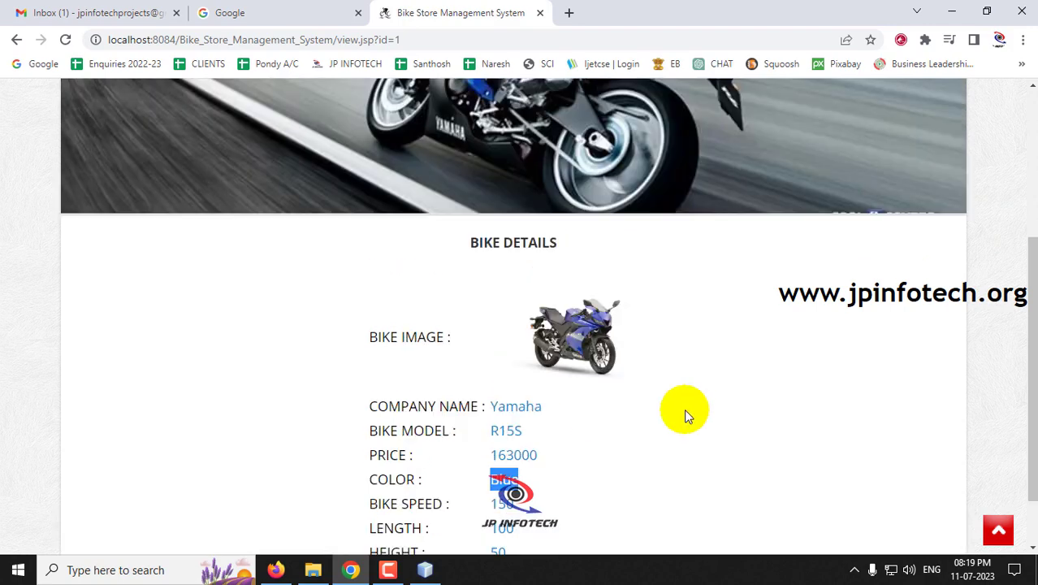
mouse_move(755, 145)
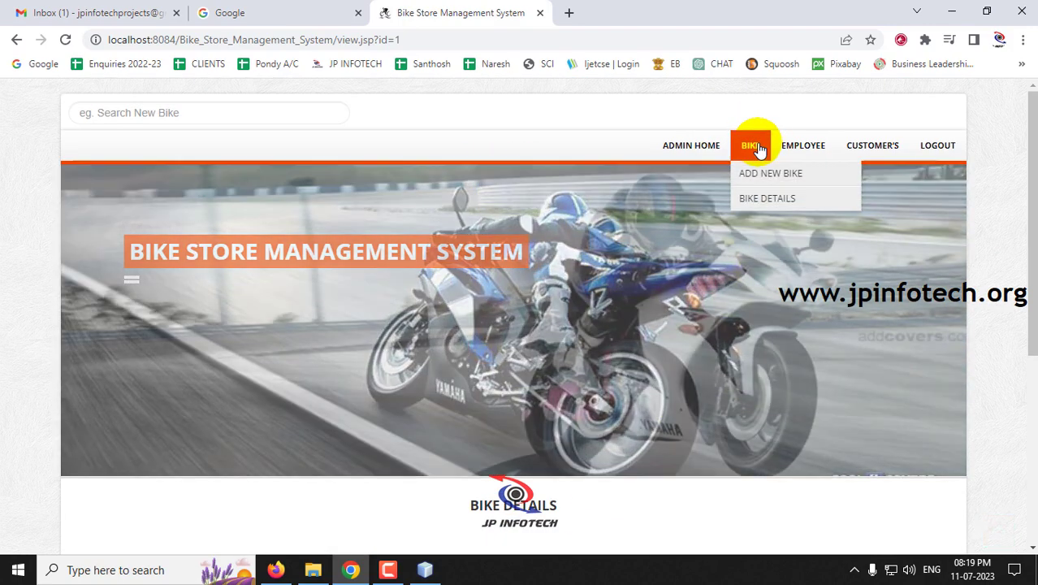
click(763, 173)
scroll(372, 390, down, 3)
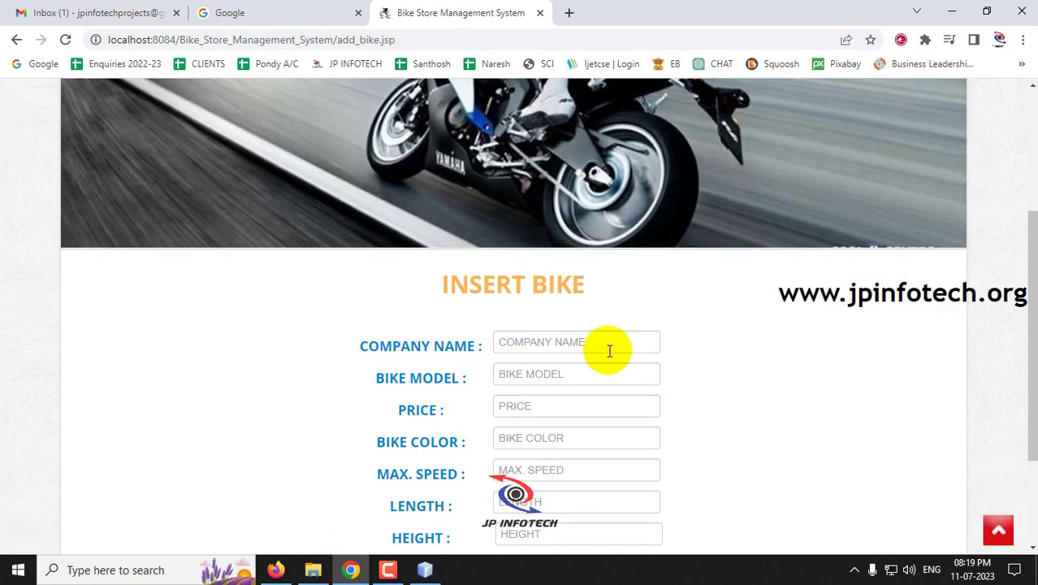